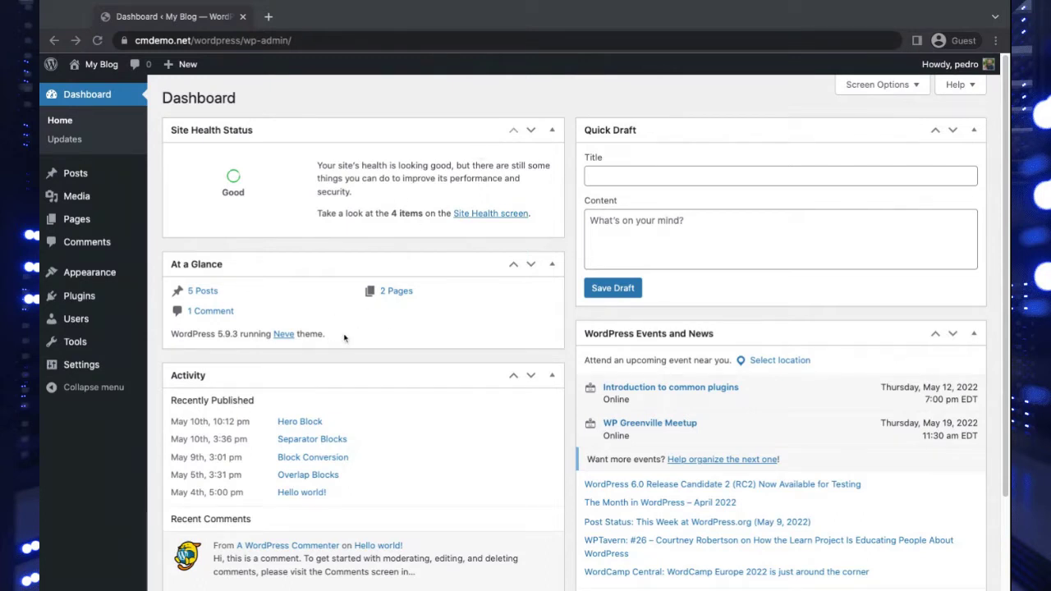
- Open the Every Day Heroes page in the block editor and dismiss the welcome guide
left_click(241, 338)
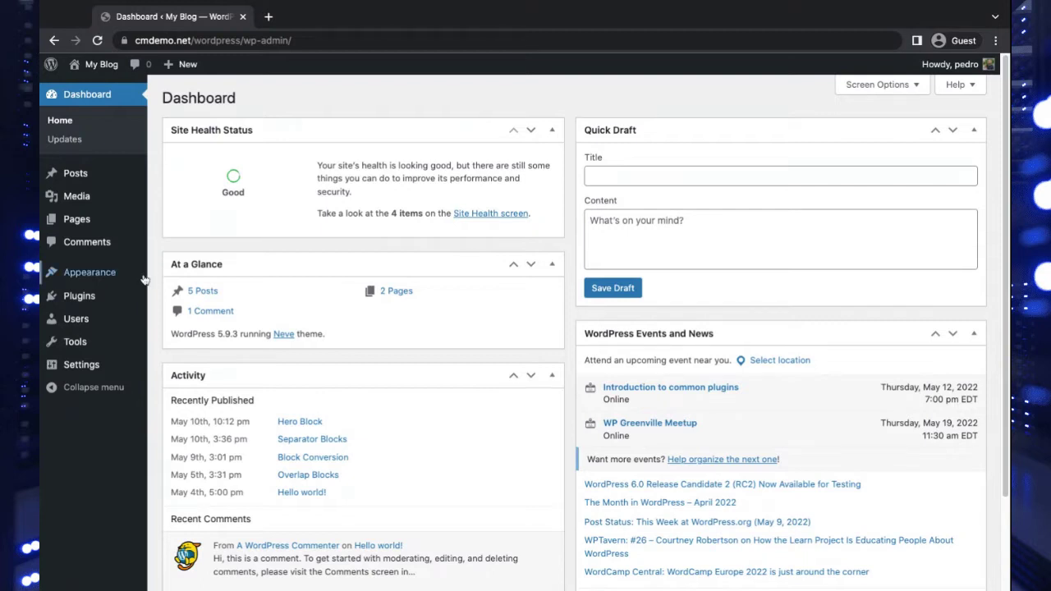
mouse_move(142, 279)
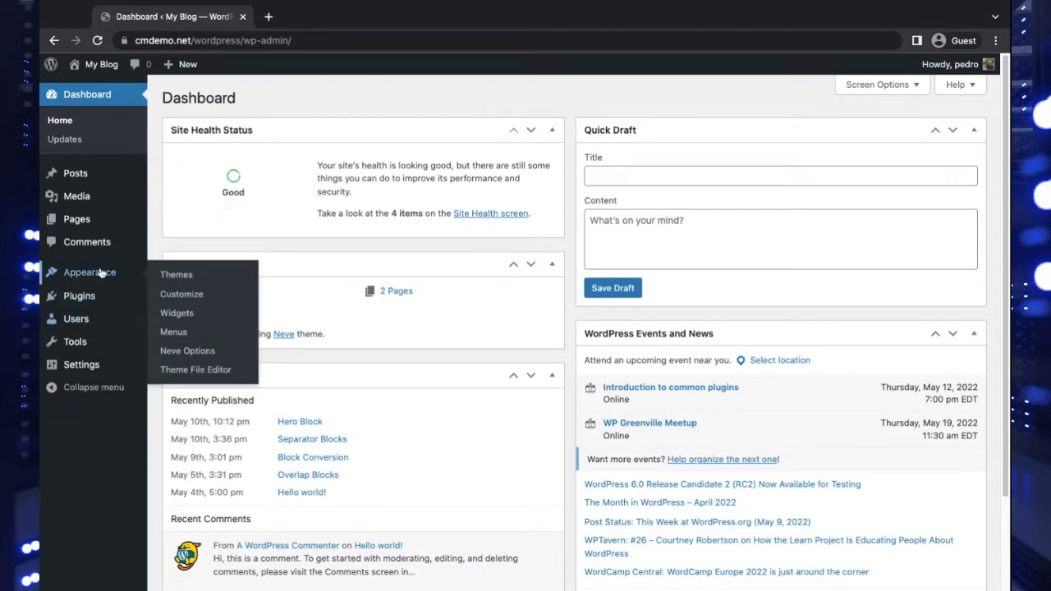
mouse_move(103, 227)
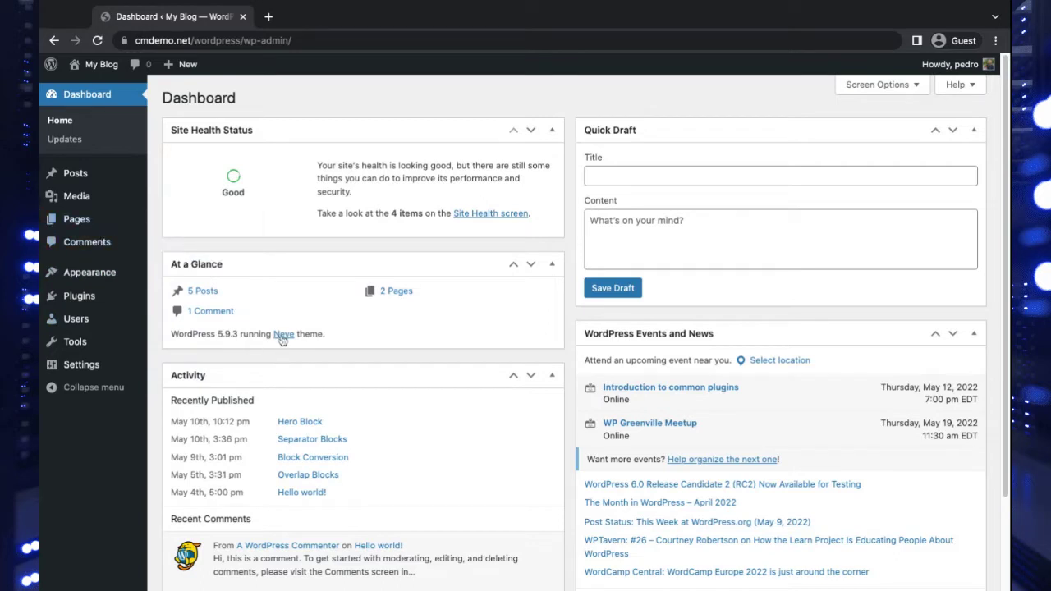
left_click(110, 228)
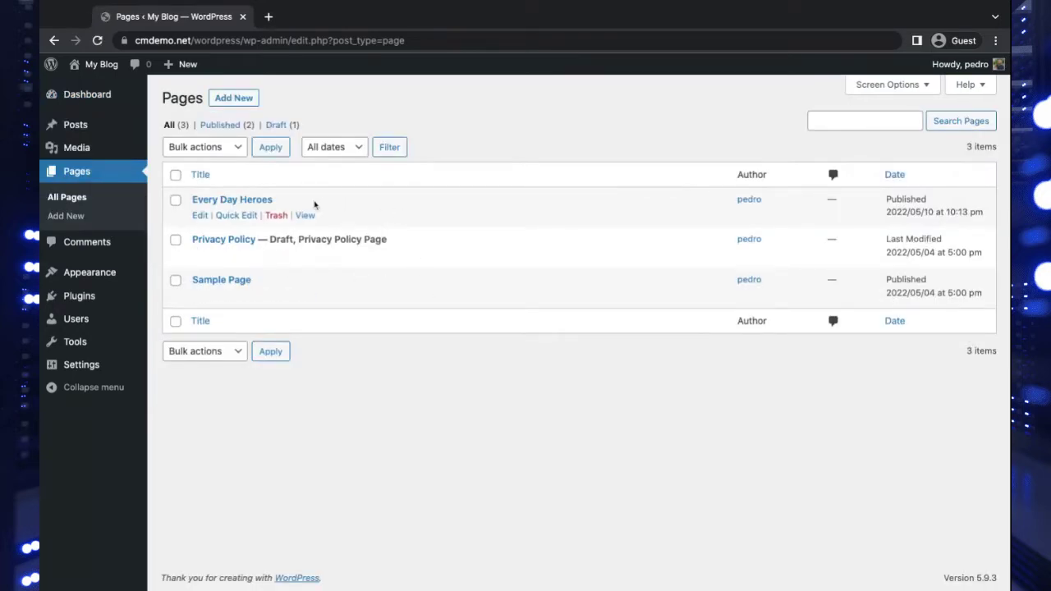
left_click(247, 203)
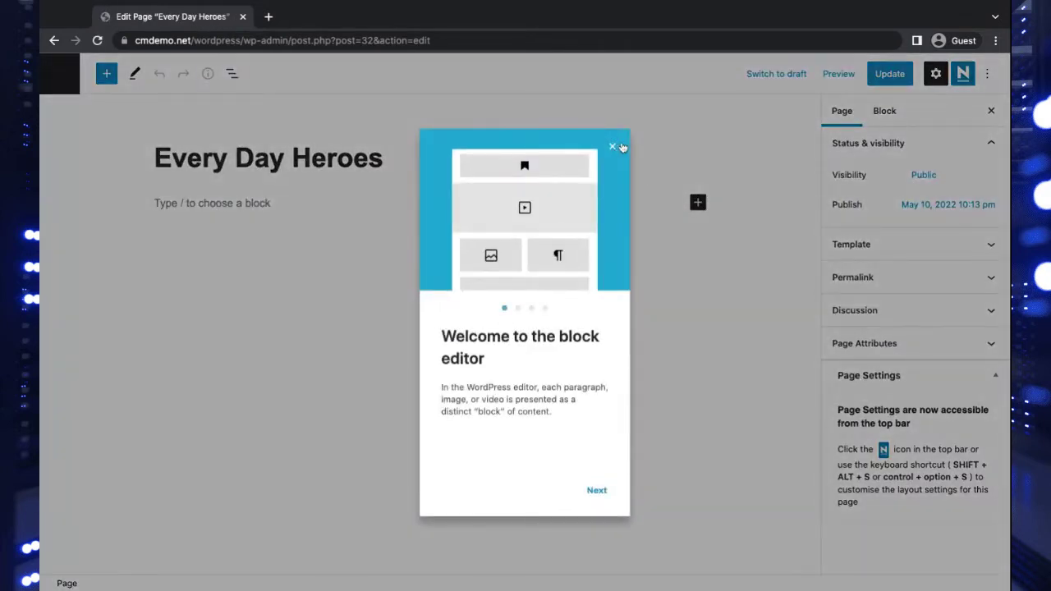
left_click(613, 147)
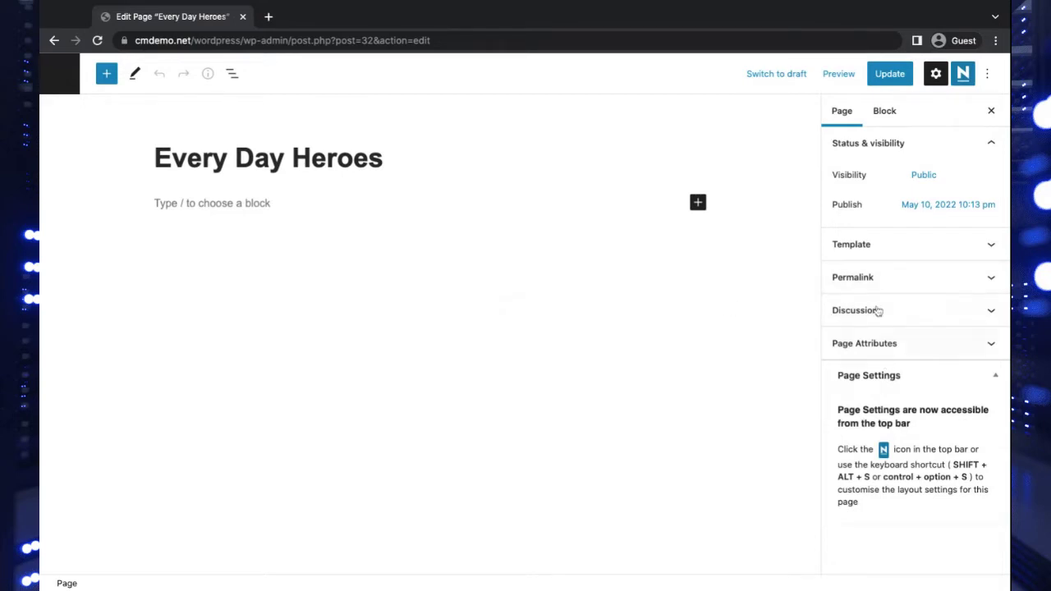
- Set charcuterie.jpeg from the media library as the page's featured image and update the page
left_click(921, 382)
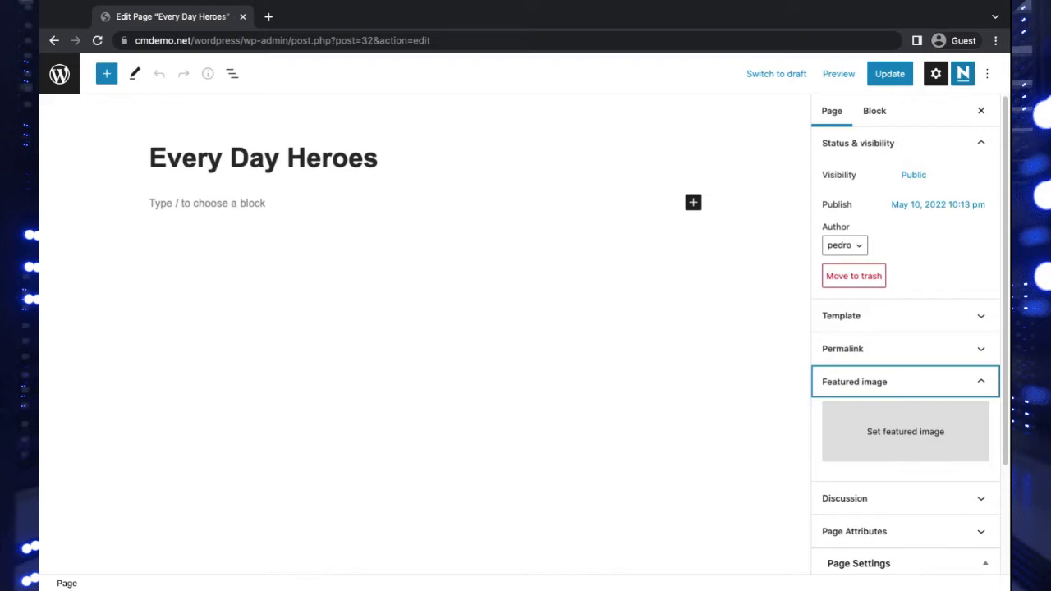
left_click(912, 438)
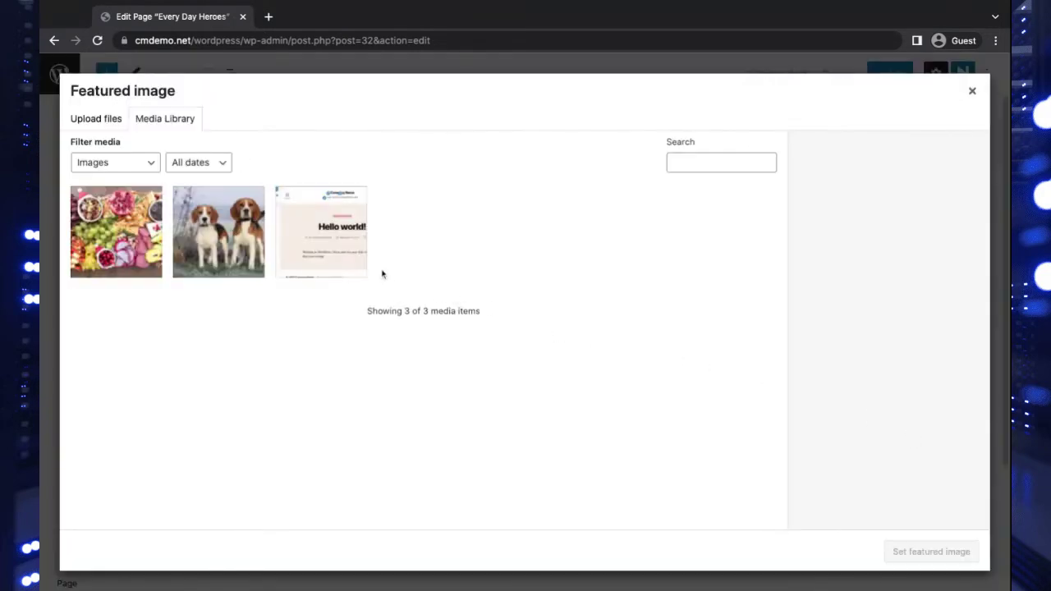
left_click(100, 249)
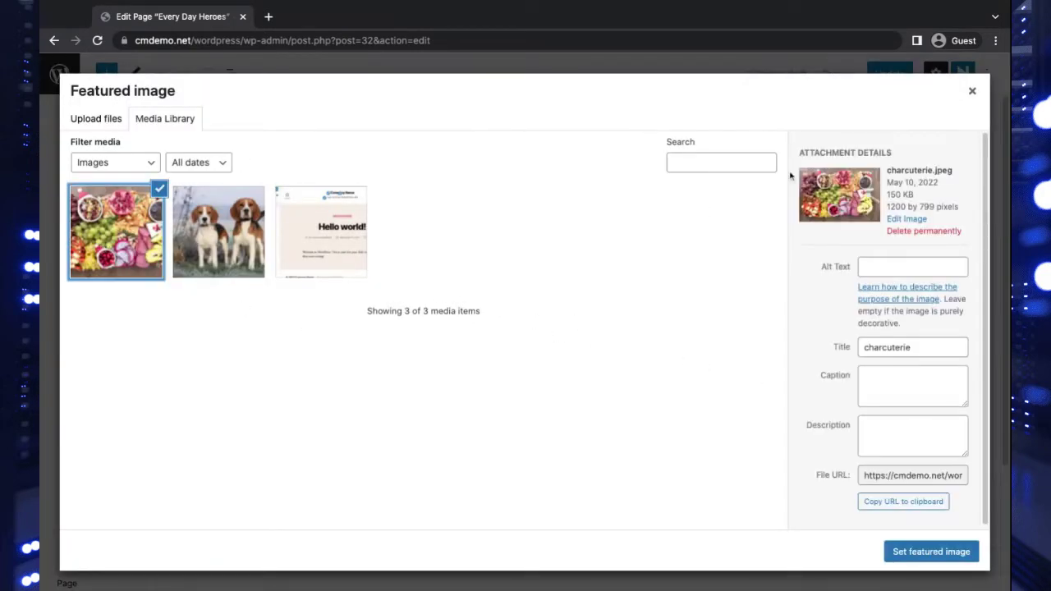
left_click(939, 550)
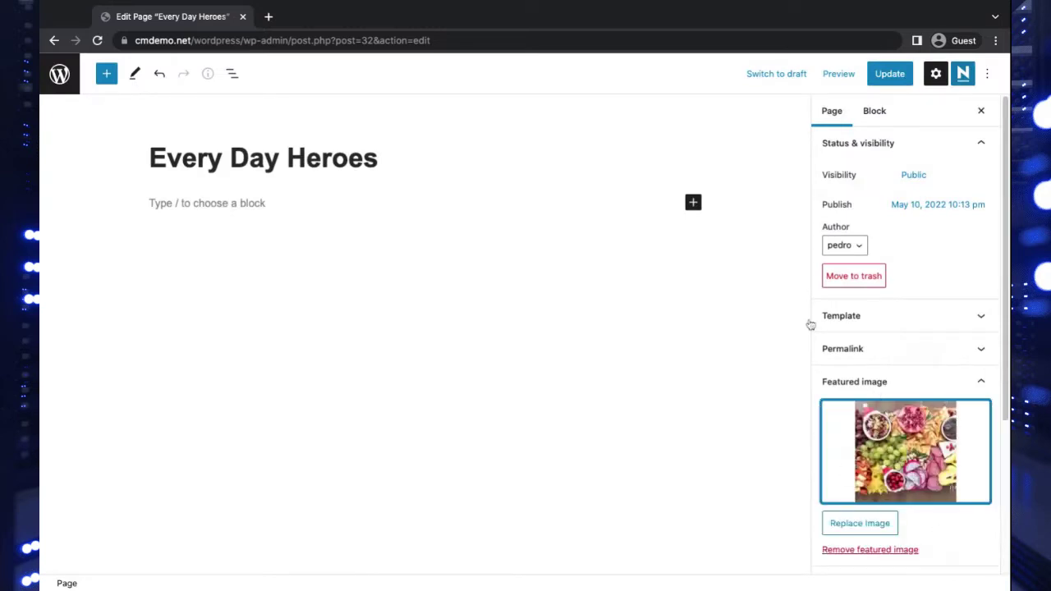
left_click(890, 73)
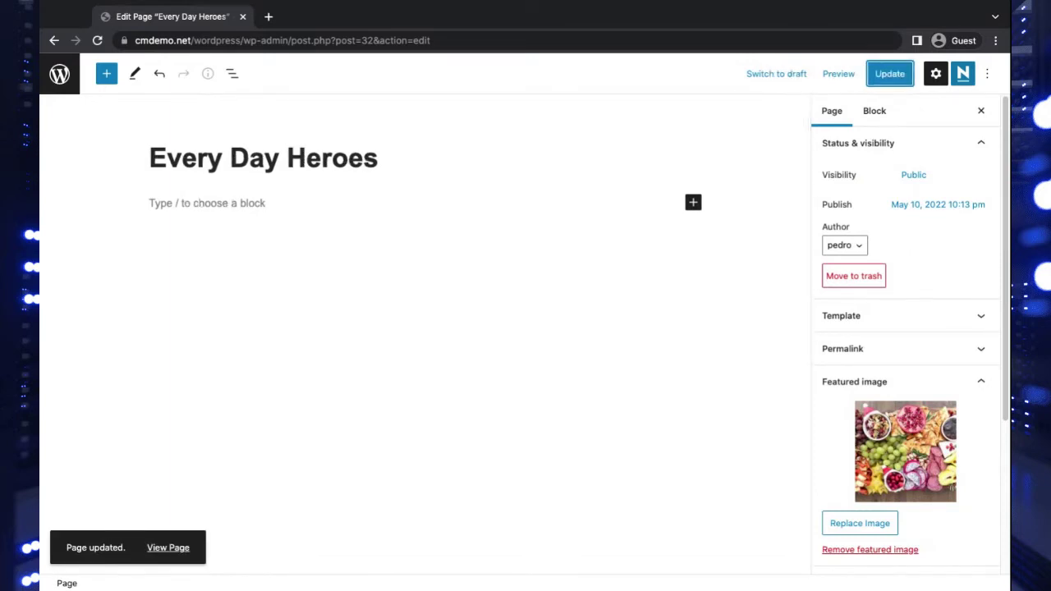
- Add the paragraph "Here is some paragraph content for you." below the page title and update the page
left_click(205, 203)
type("Here is some para")
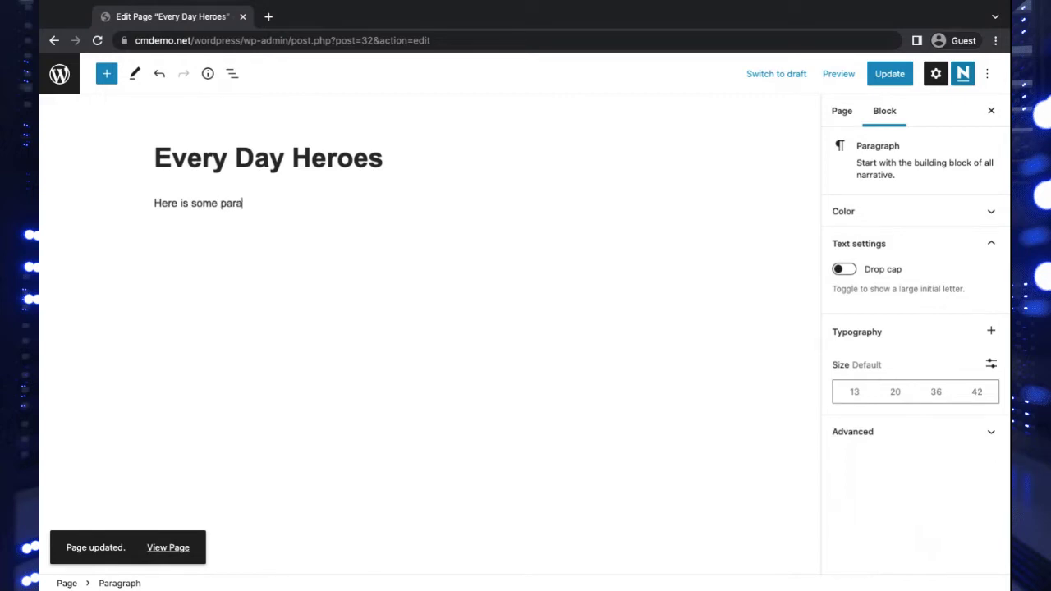
type("graph content for ")
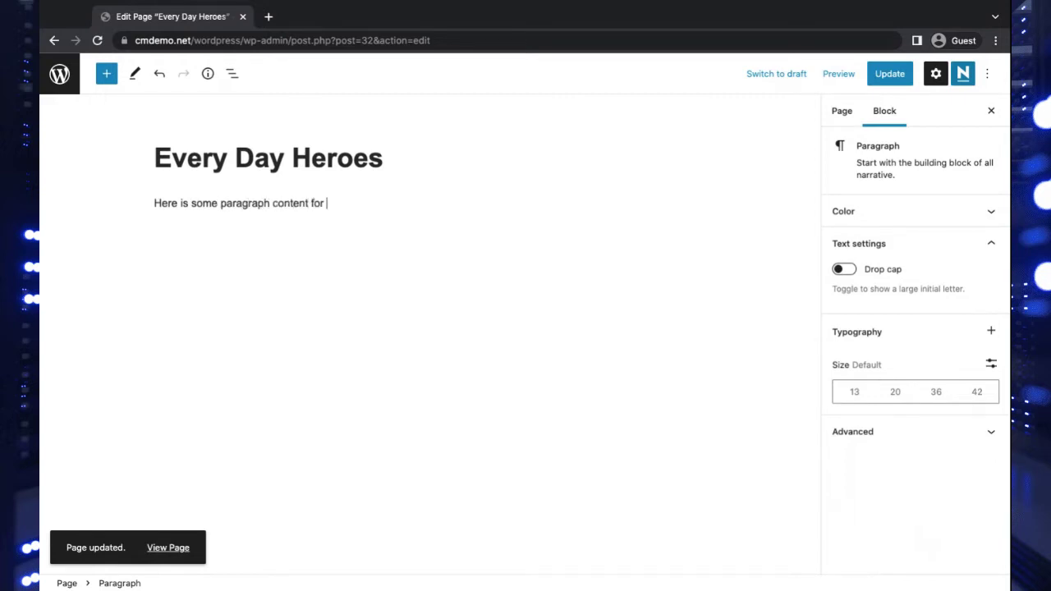
type("you.")
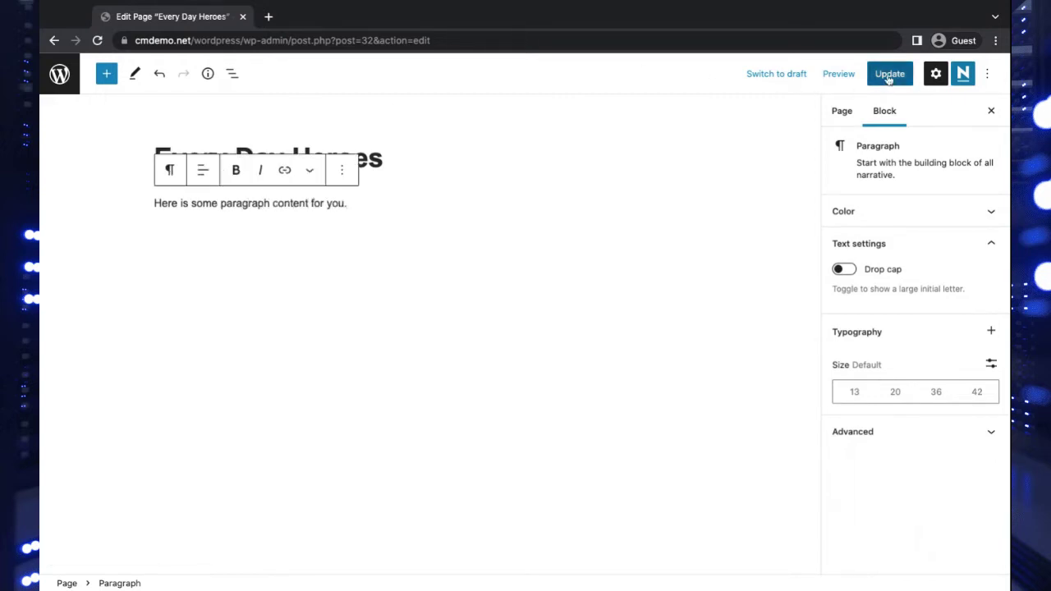
left_click(889, 73)
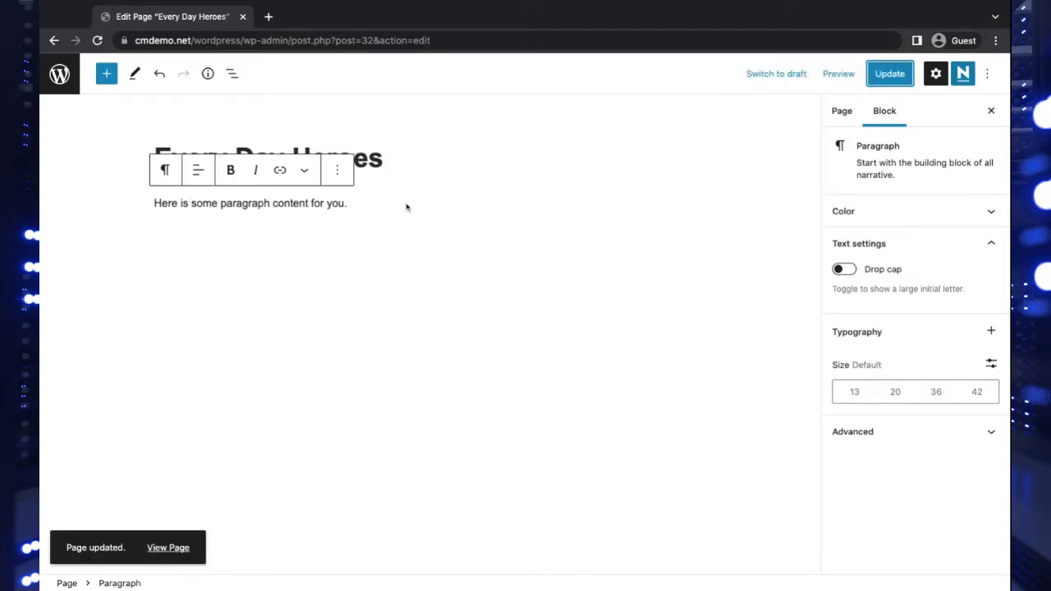
- View the published Every Day Heroes page and examine its title and paragraph on the live site
left_click(354, 148)
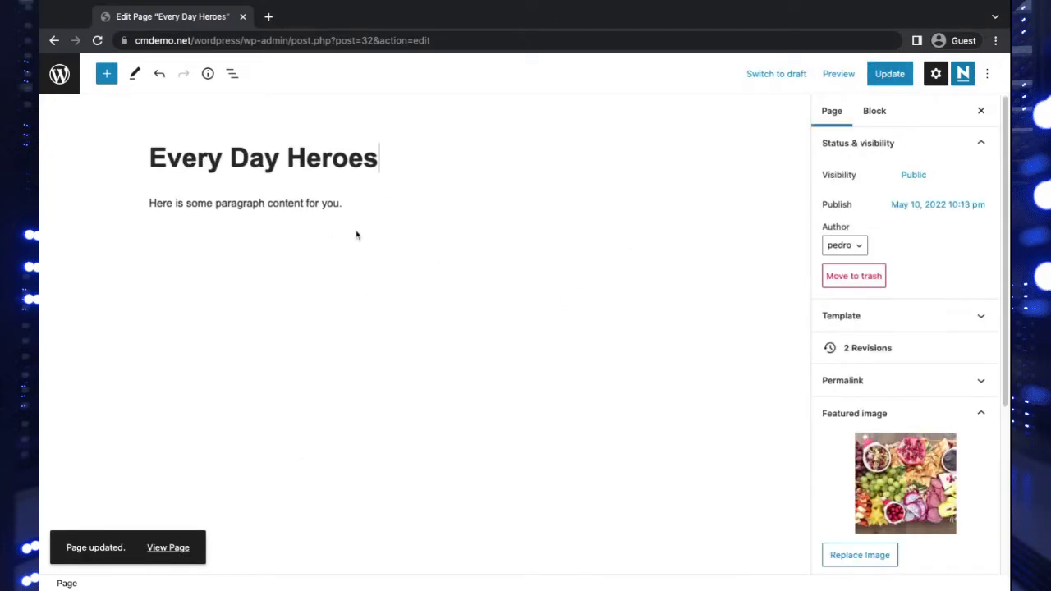
left_click(369, 197)
left_click(387, 167)
left_click(189, 546)
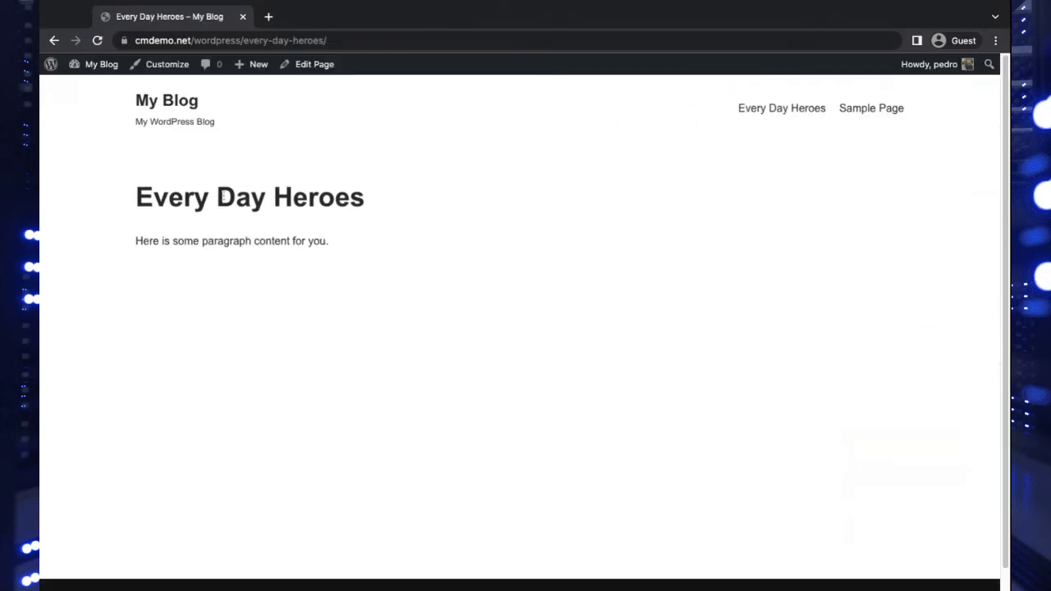
left_click_drag(222, 197, 328, 240)
left_click(290, 237)
- Customize the Neve page layout to use the Cover header layout, publish the change and return to the live page
left_click(167, 64)
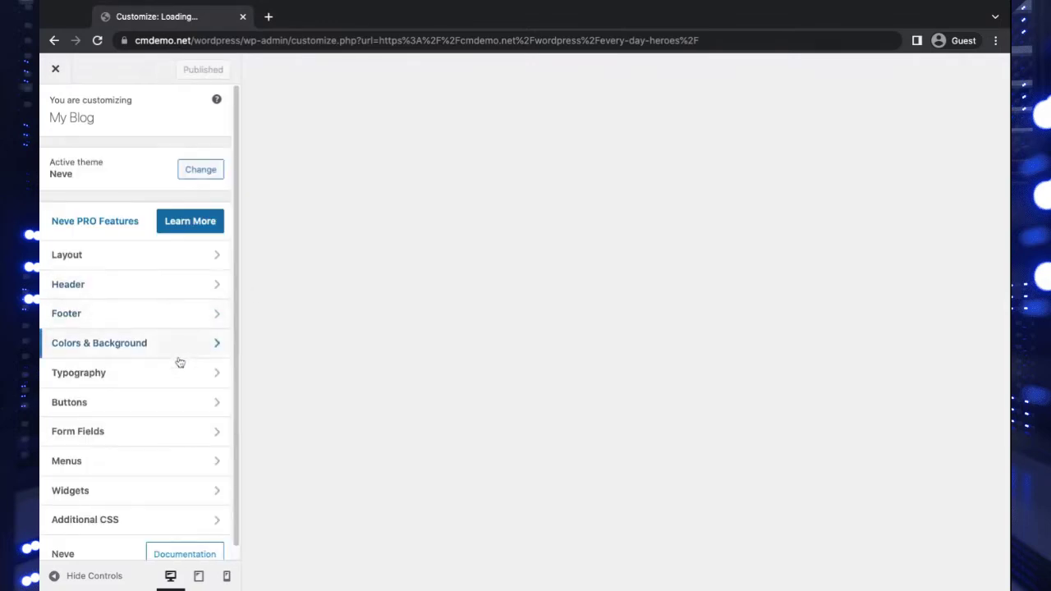
scroll(169, 332, "down", 1)
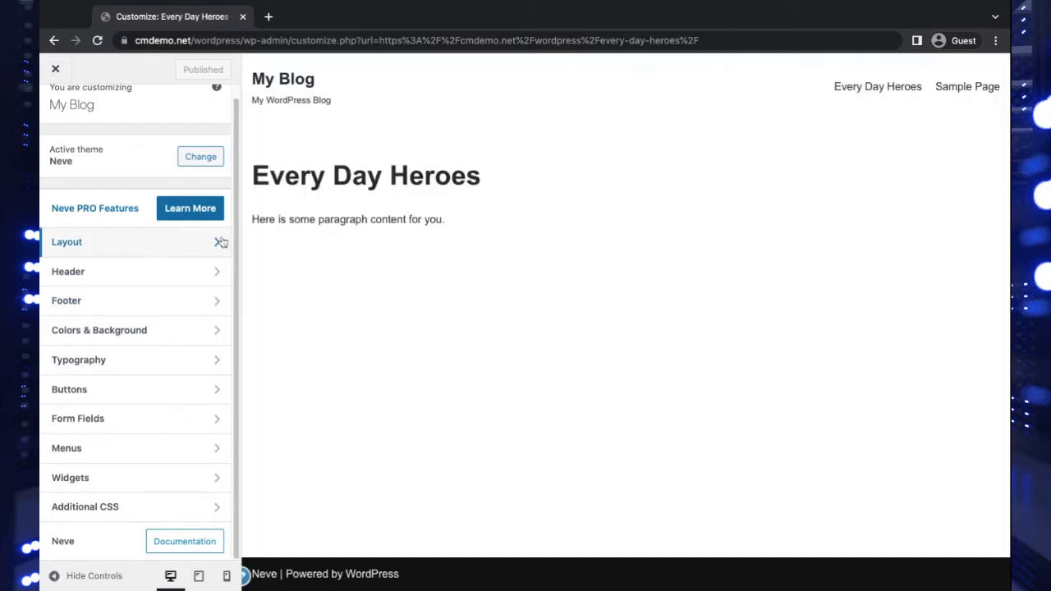
left_click(220, 243)
left_click(192, 281)
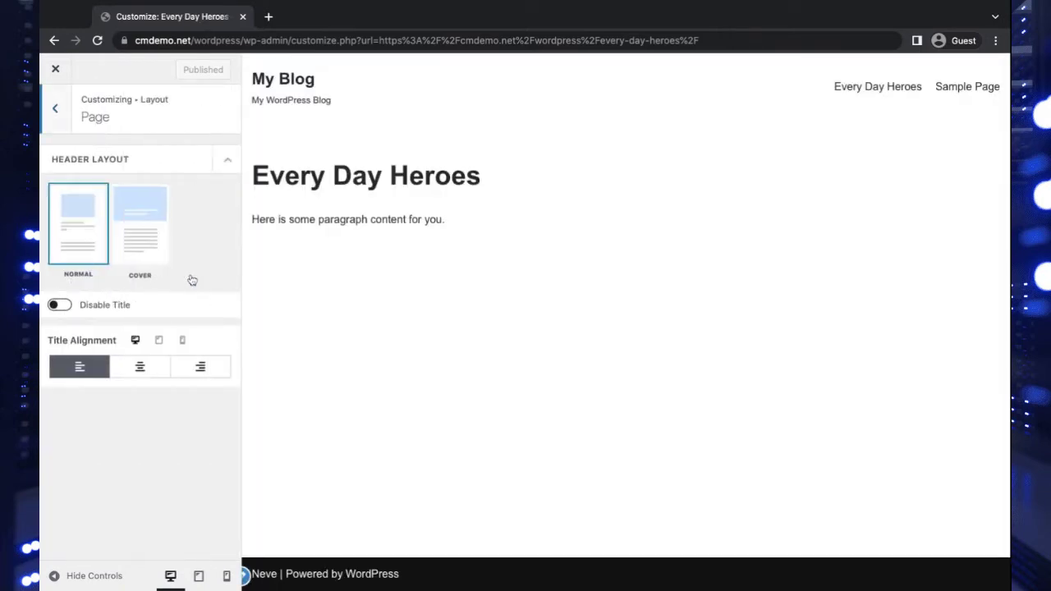
left_click(150, 226)
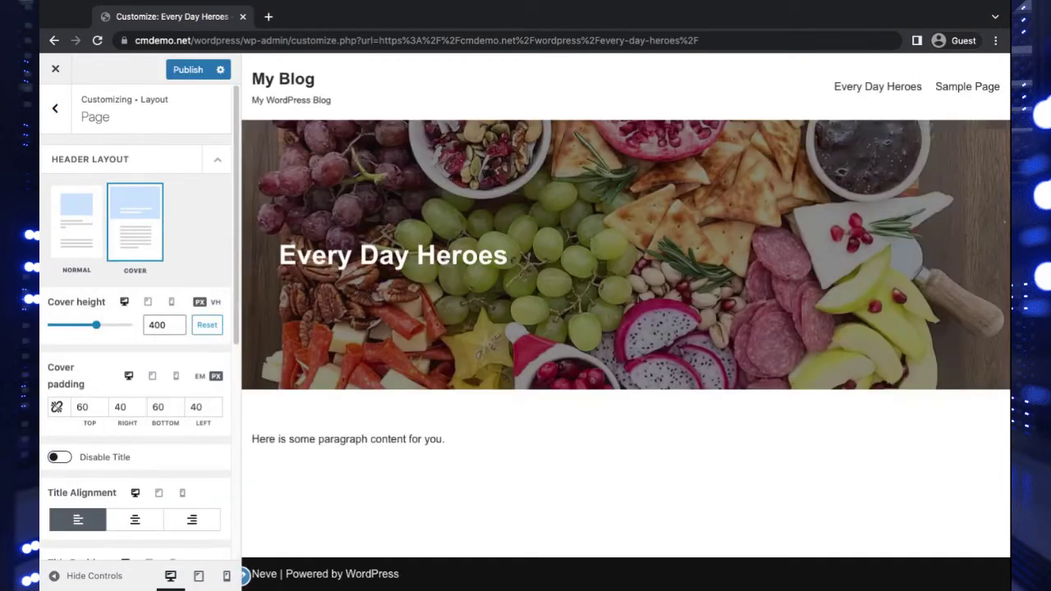
left_click(188, 69)
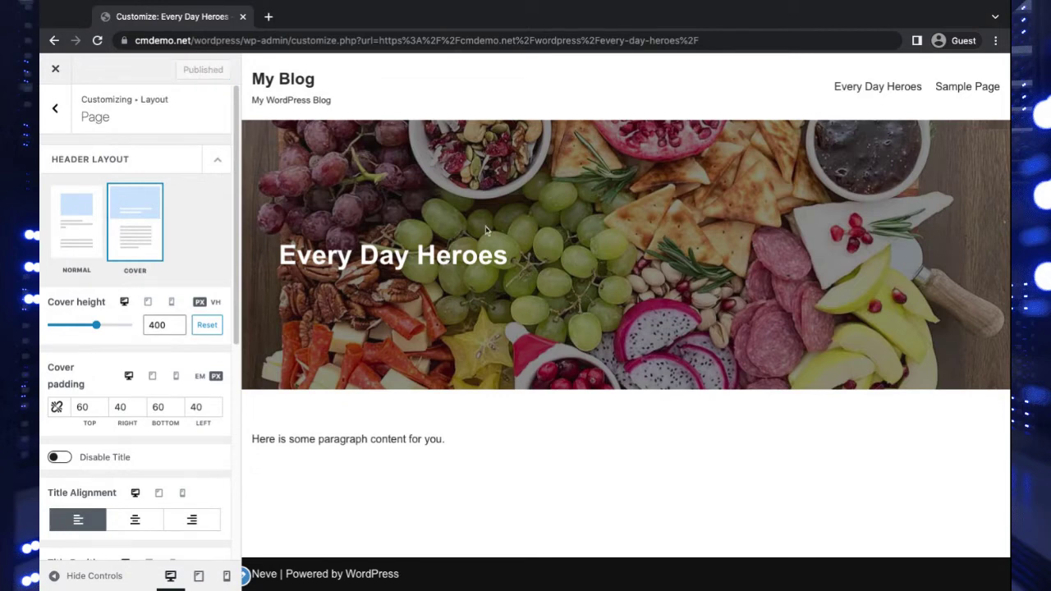
left_click(55, 69)
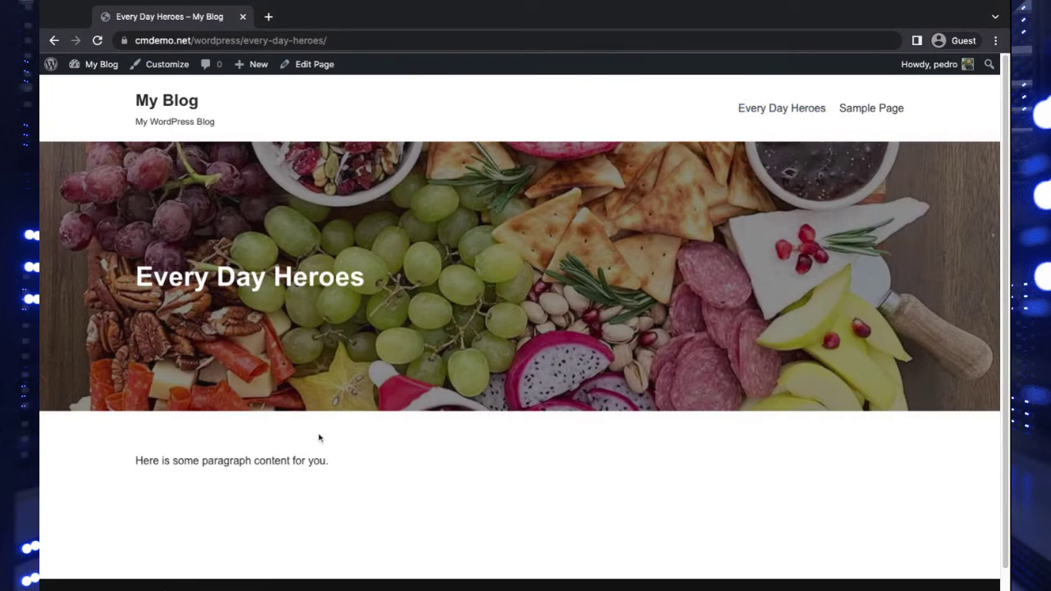
left_click_drag(263, 460, 325, 460)
left_click(265, 463)
- Return to the dashboard and activate the Twenty Twenty theme
mouse_move(87, 67)
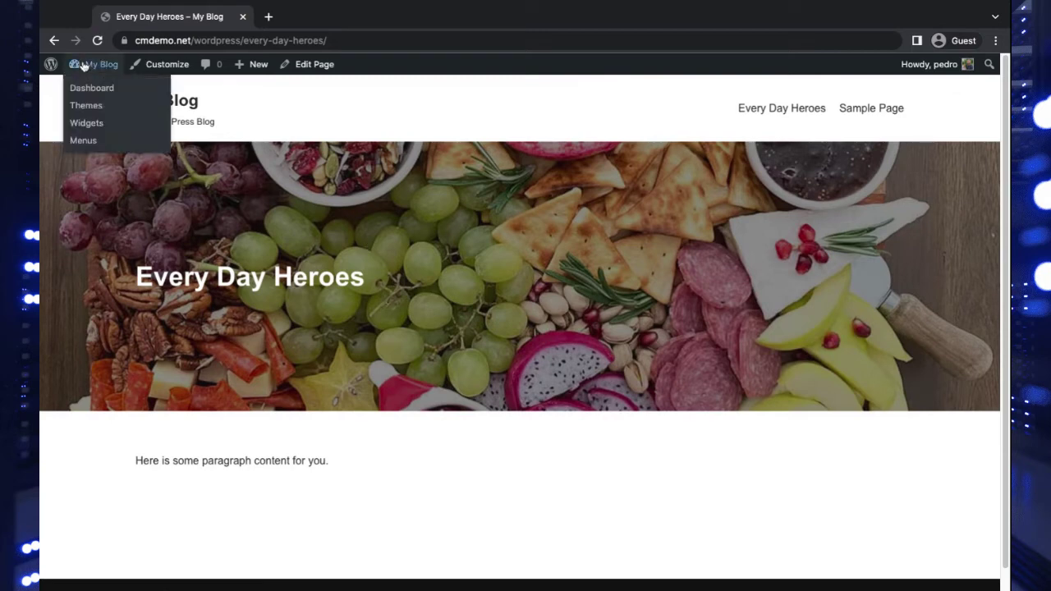
left_click(89, 87)
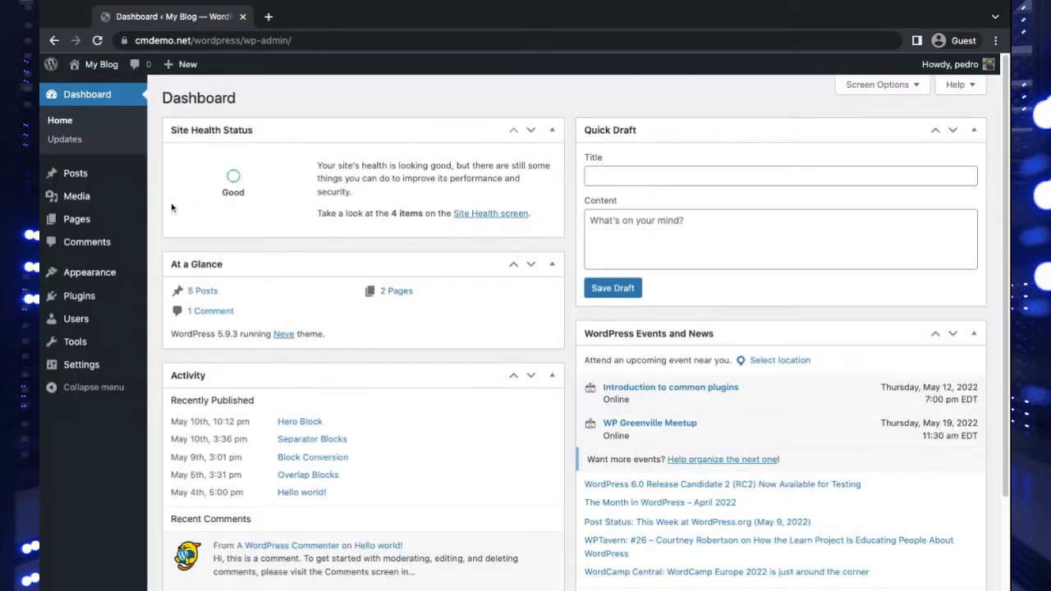
mouse_move(124, 274)
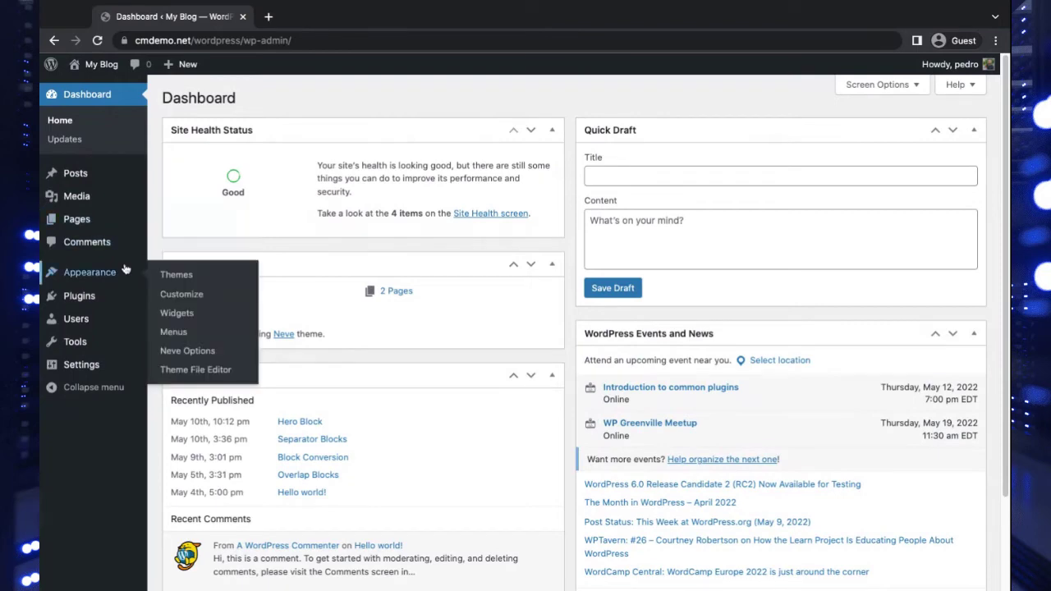
left_click(177, 278)
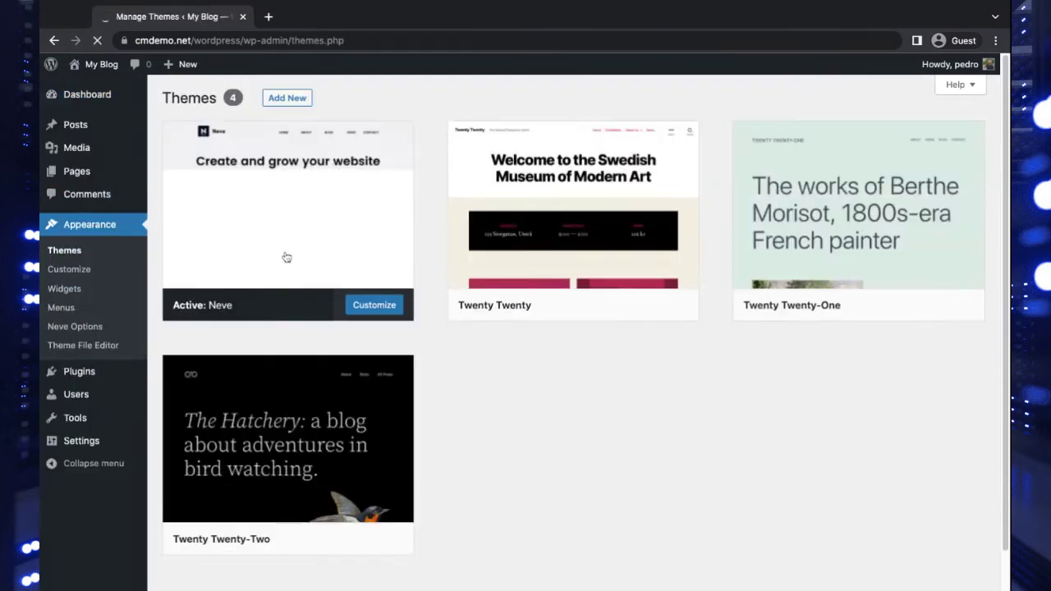
left_click(598, 308)
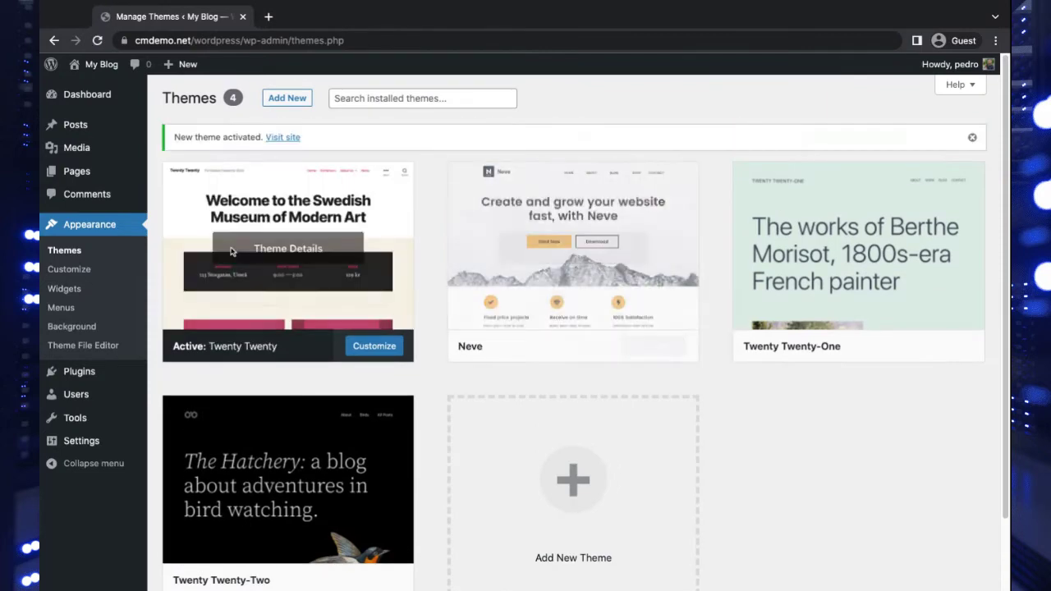
- Open the Every Day Heroes page for editing again and check its featured image setting
left_click(76, 170)
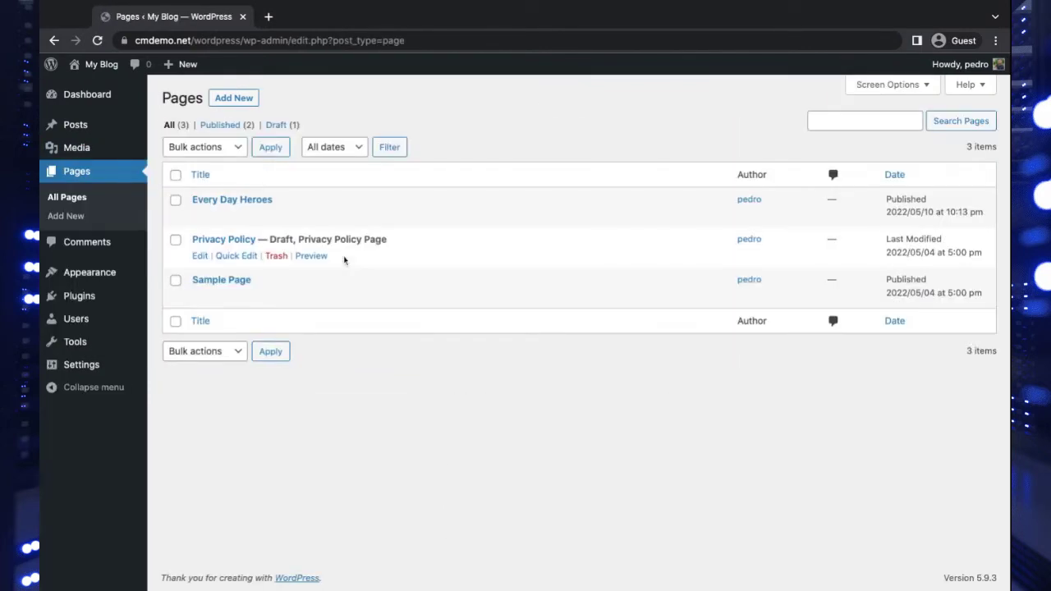
left_click(233, 199)
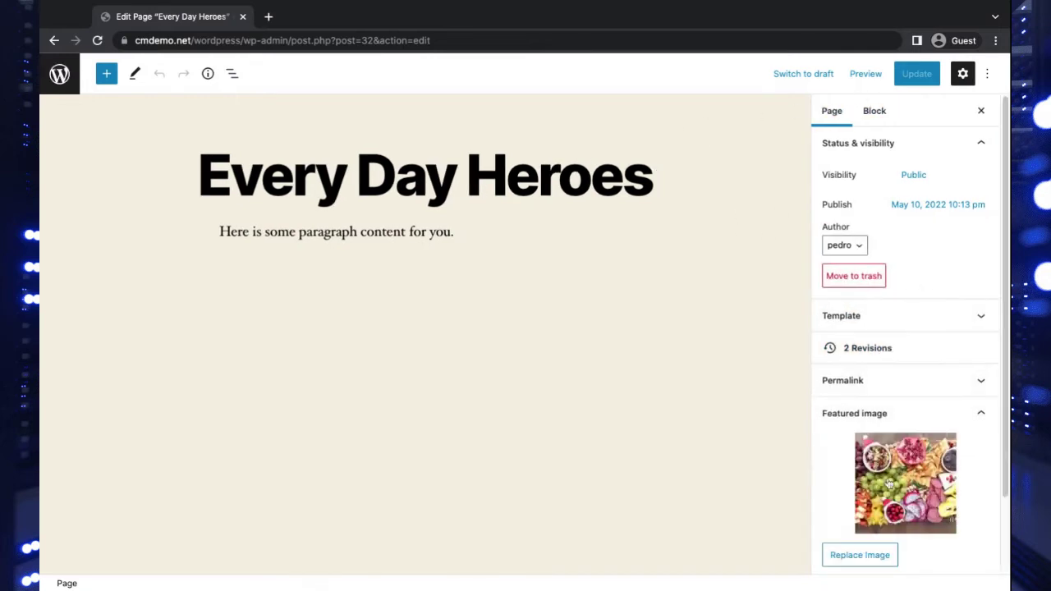
left_click(931, 408)
left_click(931, 410)
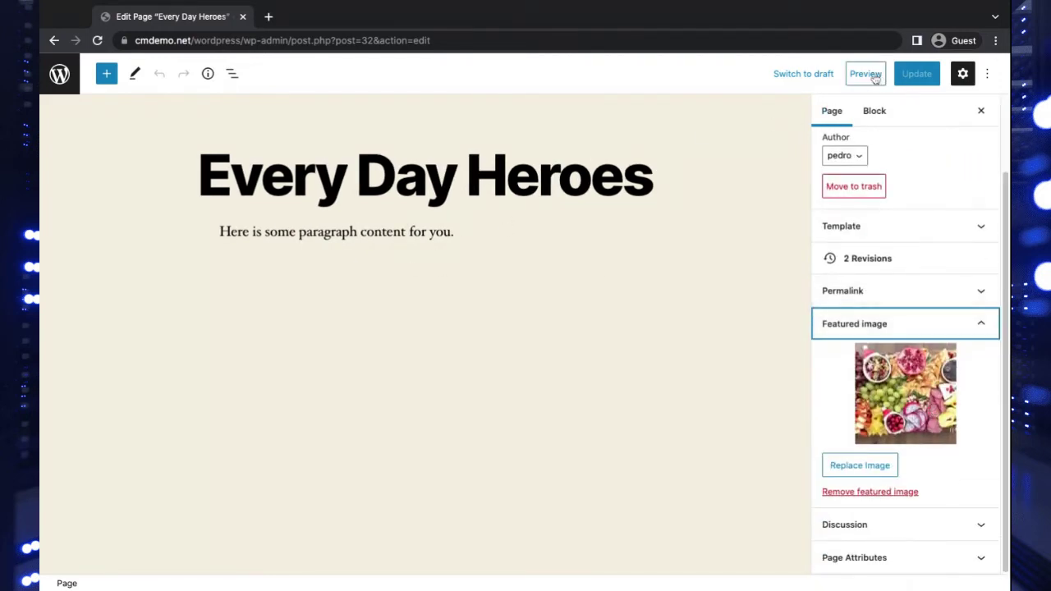
- Preview the Every Day Heroes page in a new tab and examine how the theme displays the featured image
left_click(903, 289)
left_click(872, 432)
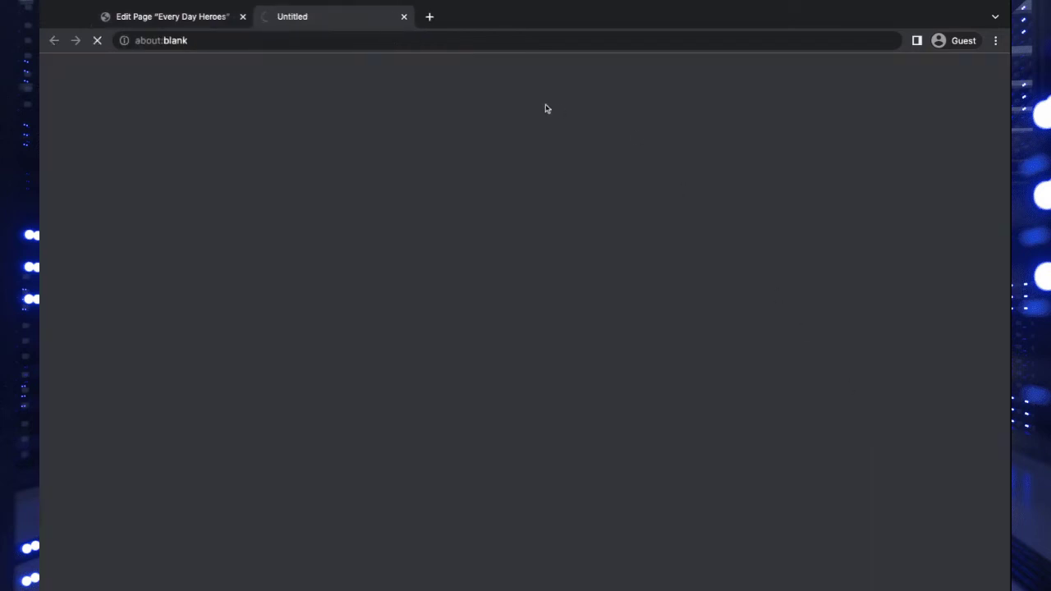
scroll(491, 211, "down", 4)
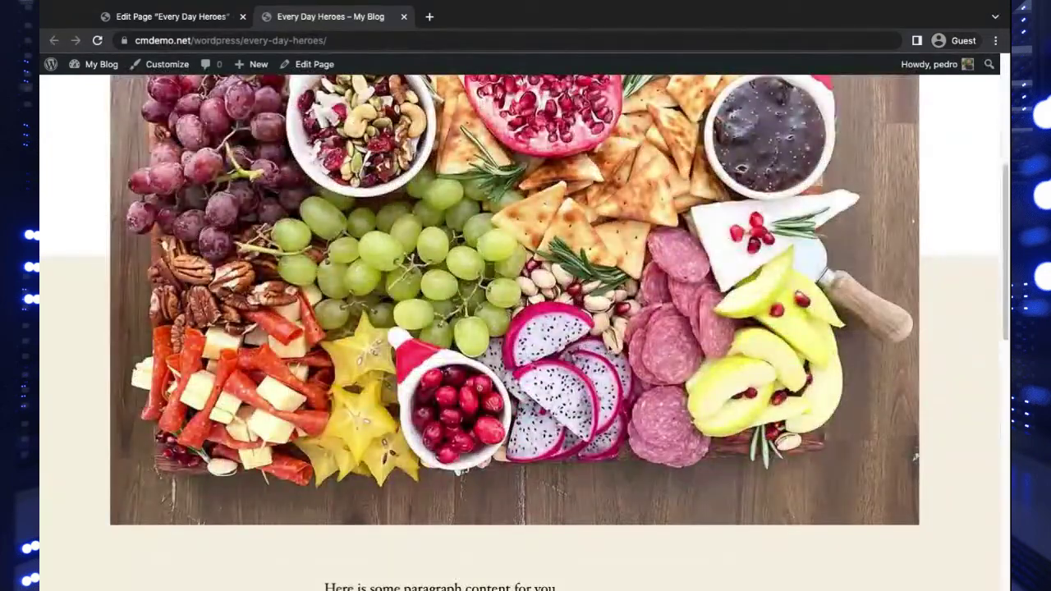
scroll(600, 332, "down", 1)
scroll(600, 332, "up", 5)
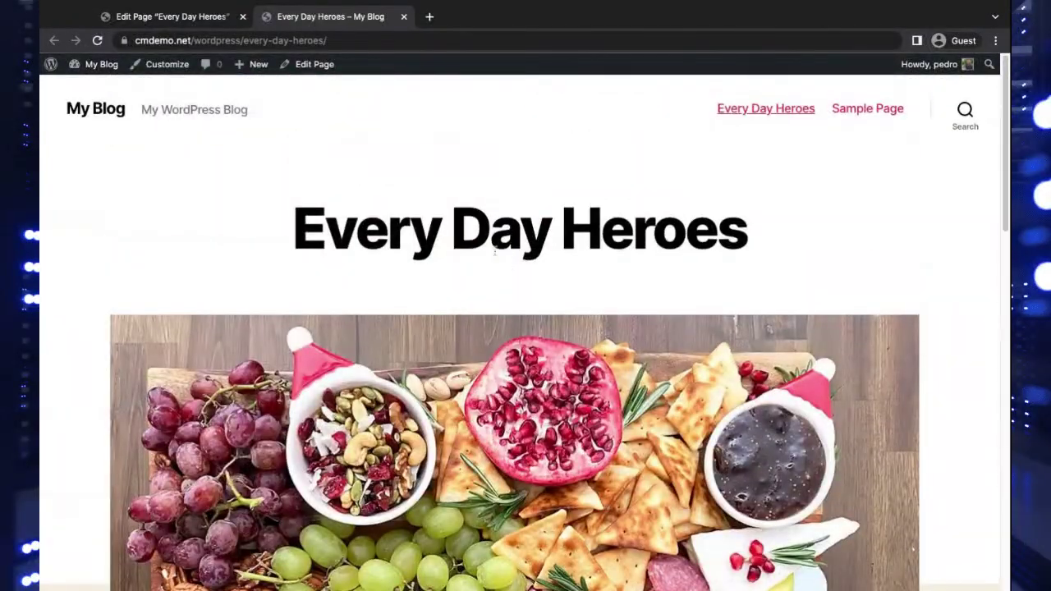
scroll(575, 309, "down", 3)
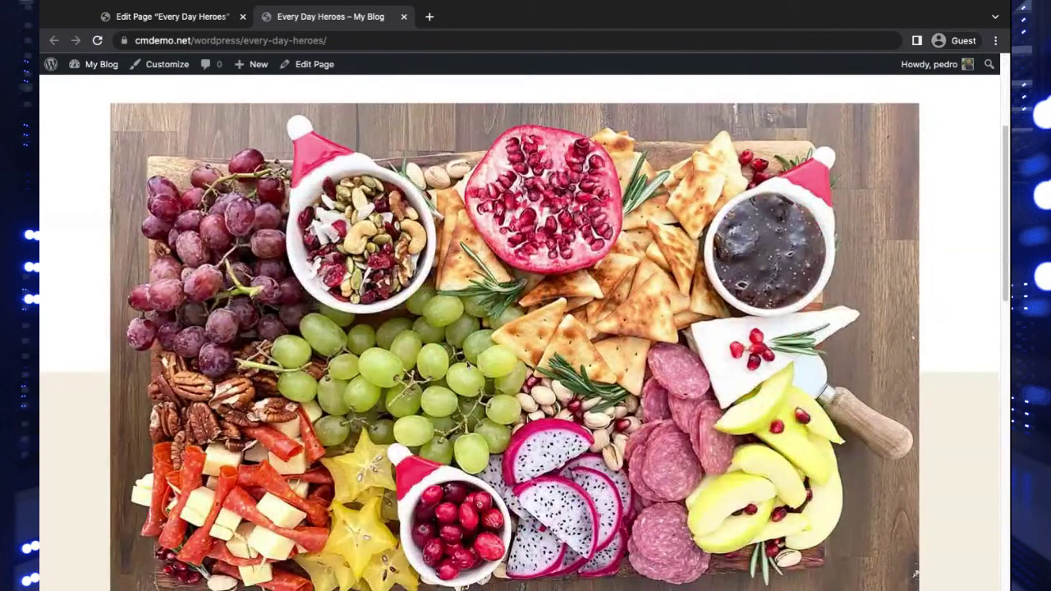
- Finish reviewing the live page, close it, and remove the featured image from the Every Day Heroes page
scroll(474, 368, "down", 1)
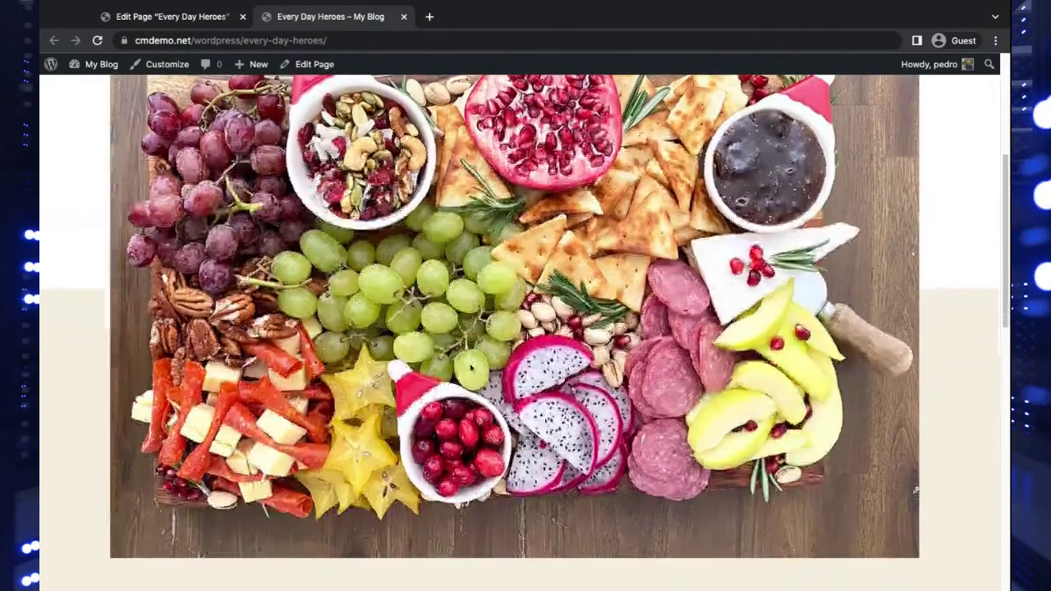
scroll(422, 424, "down", 2)
scroll(422, 425, "up", 5)
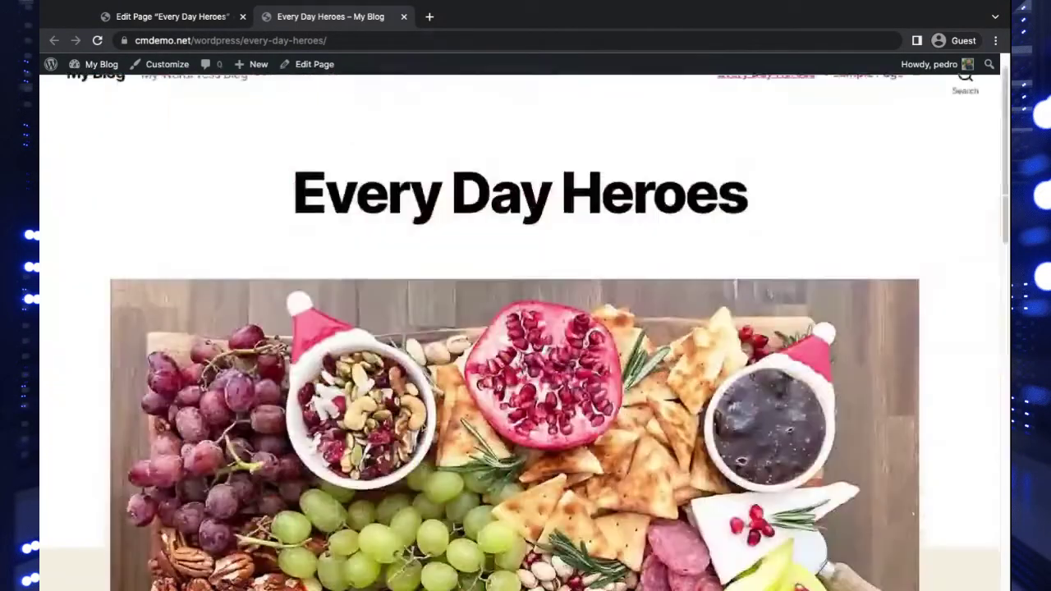
left_click(403, 17)
scroll(903, 353, "down", 1)
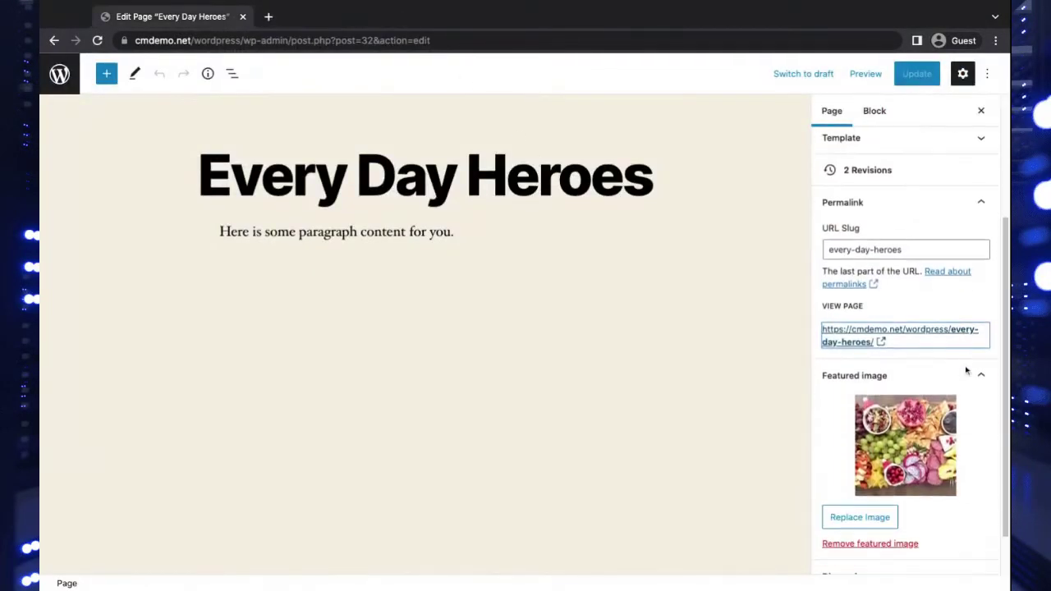
left_click(895, 542)
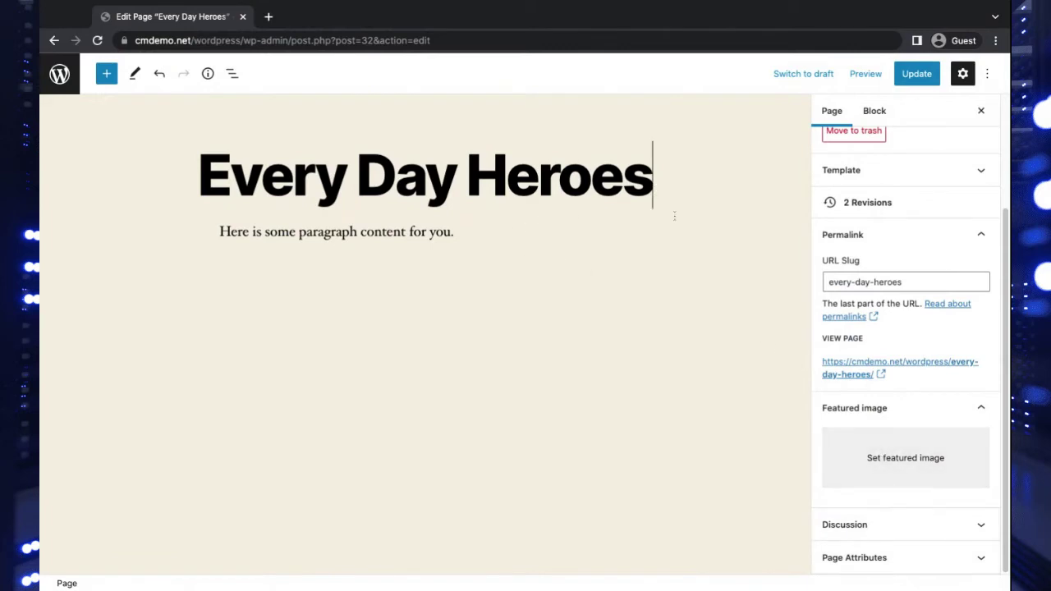
left_click(549, 233)
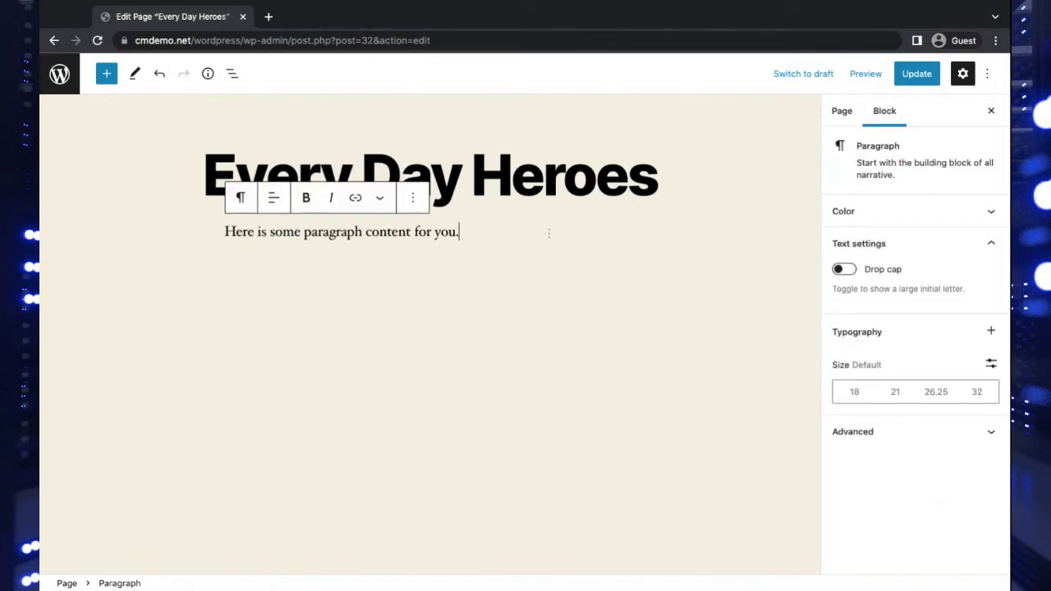
key("Left")
key("Left")
key("Left")
key("Left")
key("Left")
key("Left")
key("Left")
key("Left")
key("Left")
key("Left")
key("Left")
key("Left")
key("Left")
key("Left")
- Insert a Cover block between the page title and the existing paragraph
left_click(654, 175)
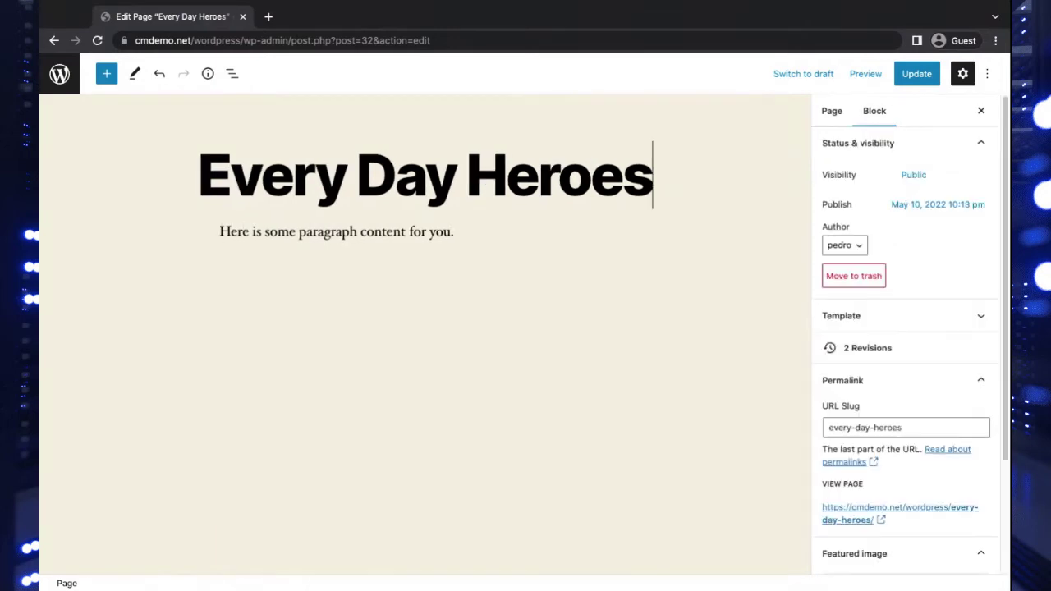
key("Return")
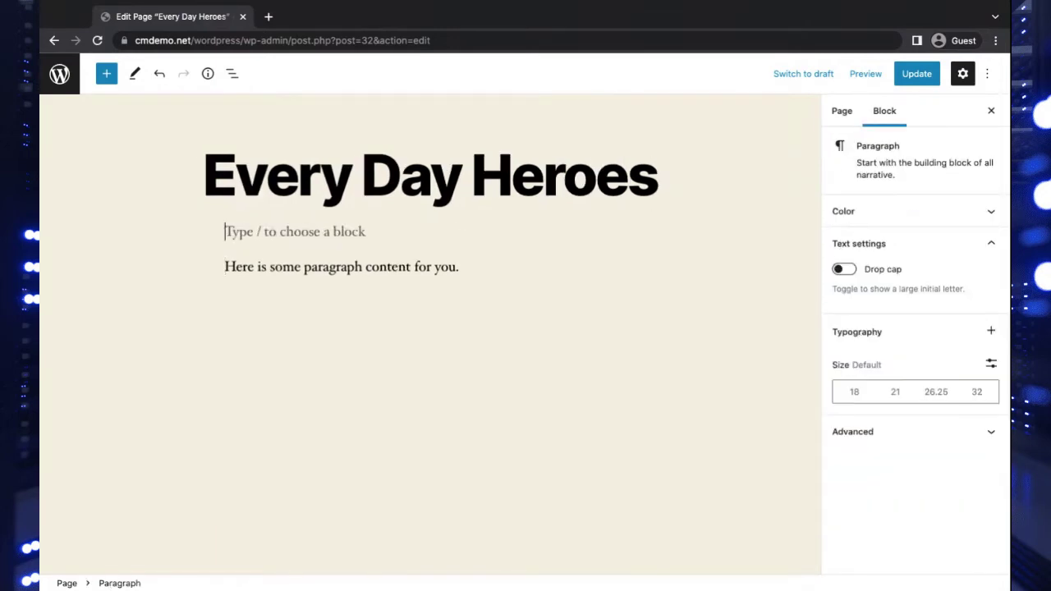
type("/")
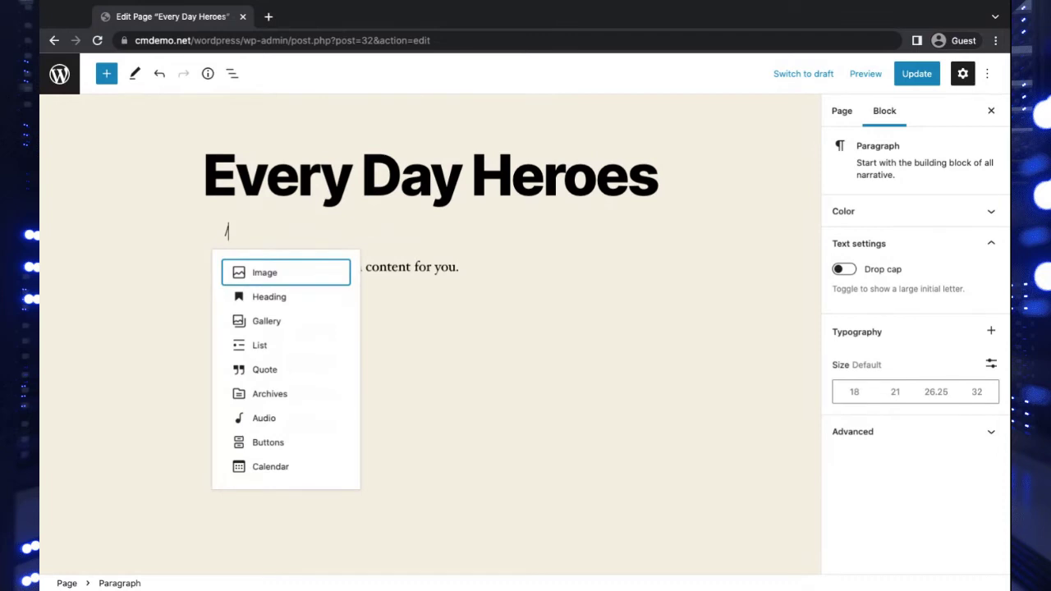
type("cov")
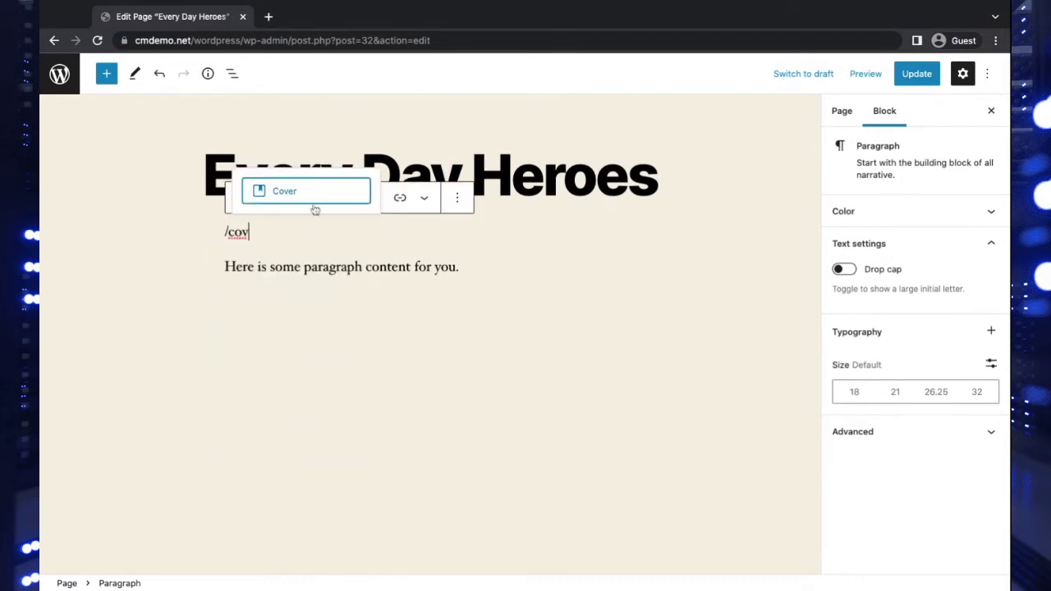
left_click(265, 204)
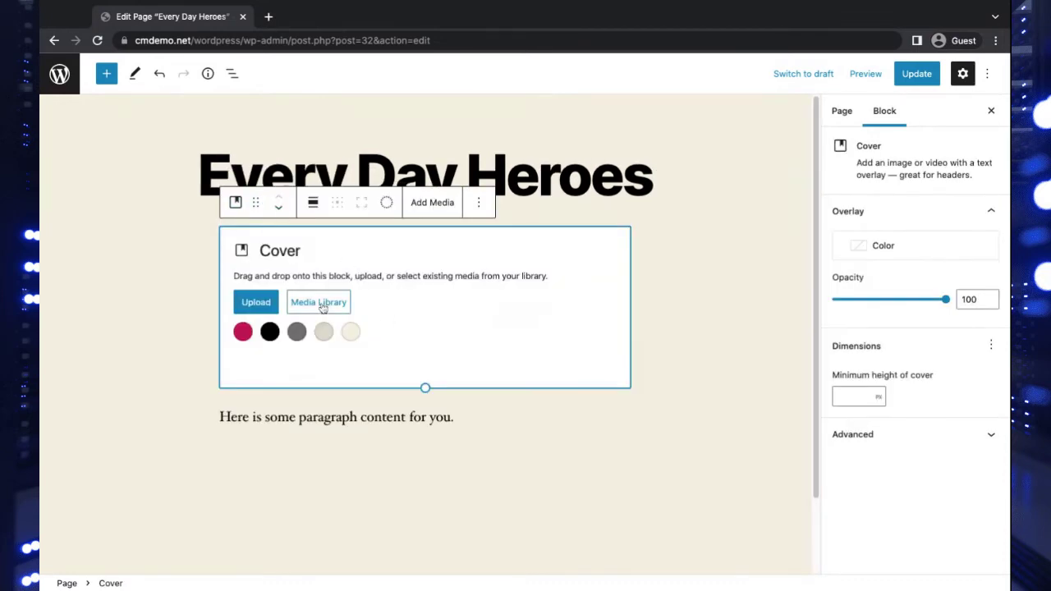
- Fill the Cover block with charcuterie.jpeg from the media library and enter the overlay text "Get ready to snack"
left_click(324, 306)
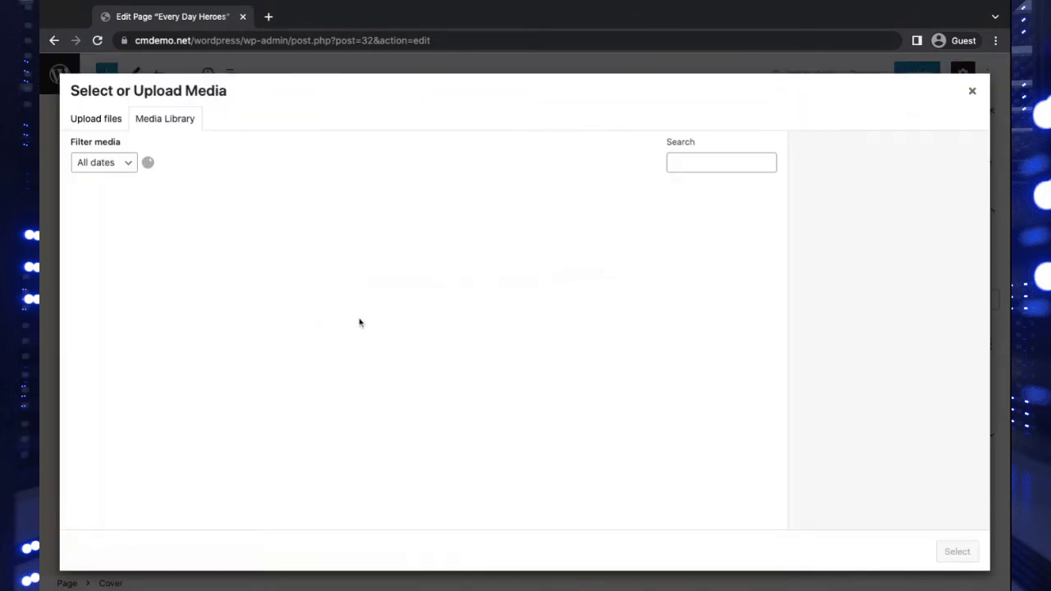
left_click(145, 241)
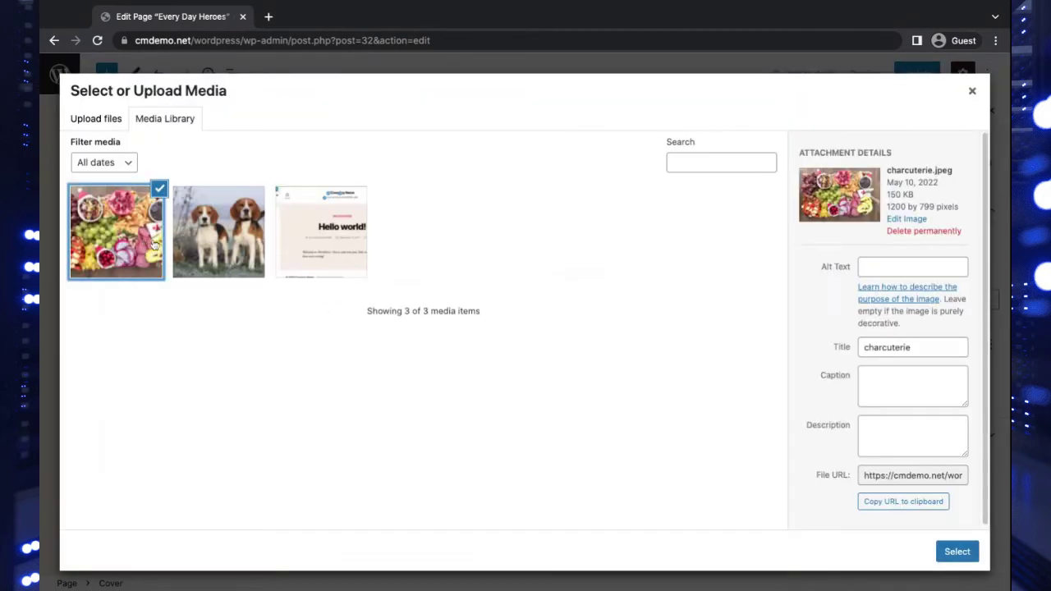
left_click(971, 553)
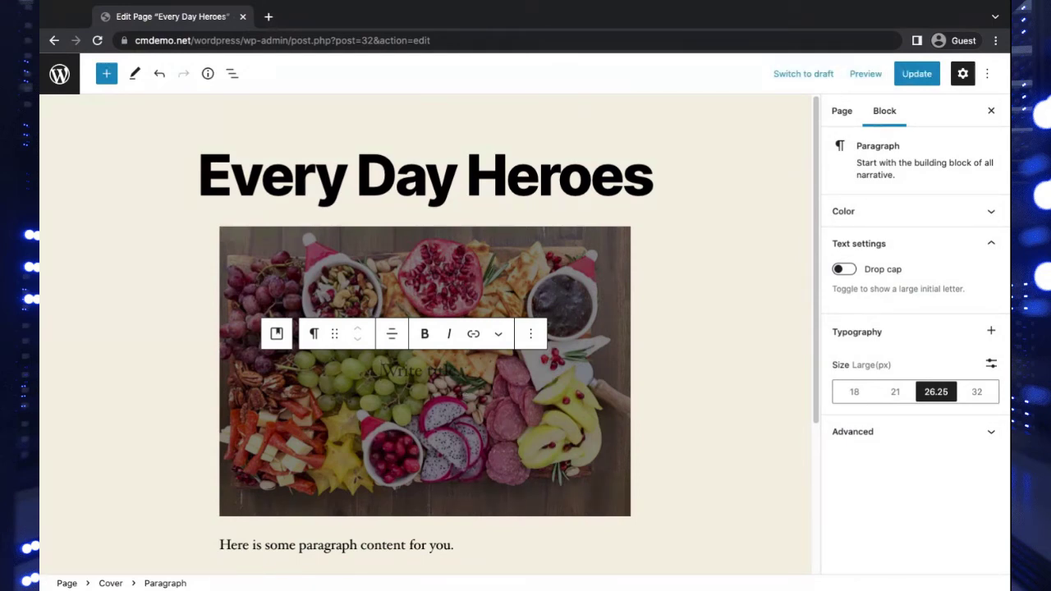
type("Get ready to s")
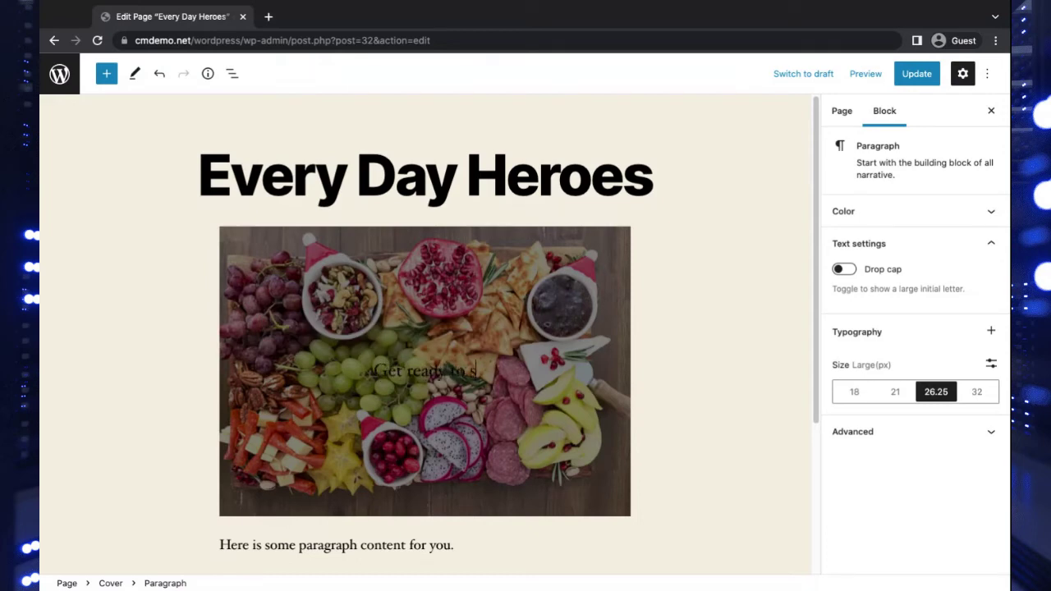
type("nack")
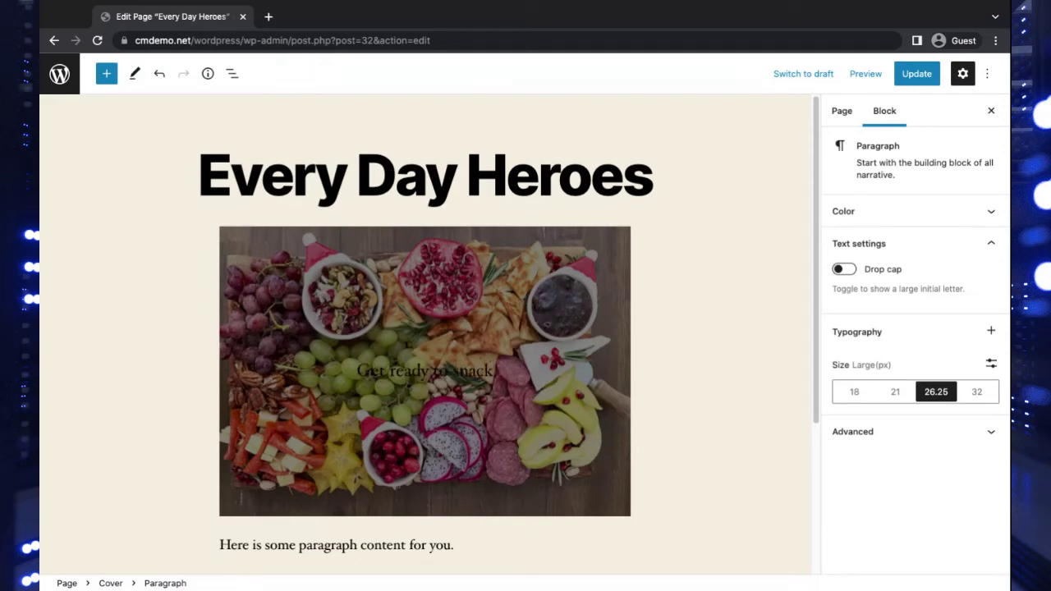
- Select the cover's overlay text and try the Highlight formatting option on it
key("ctrl+a")
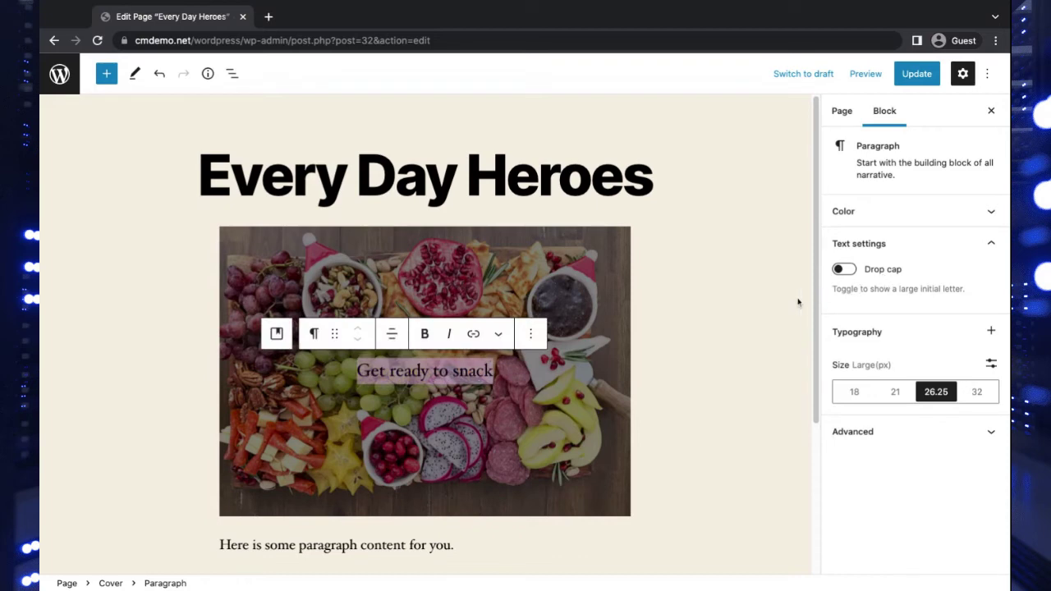
left_click(489, 367)
key("ctrl+shift+Left")
key("ctrl+shift+Left")
key("ctrl+shift+Left")
key("ctrl+shift+Left")
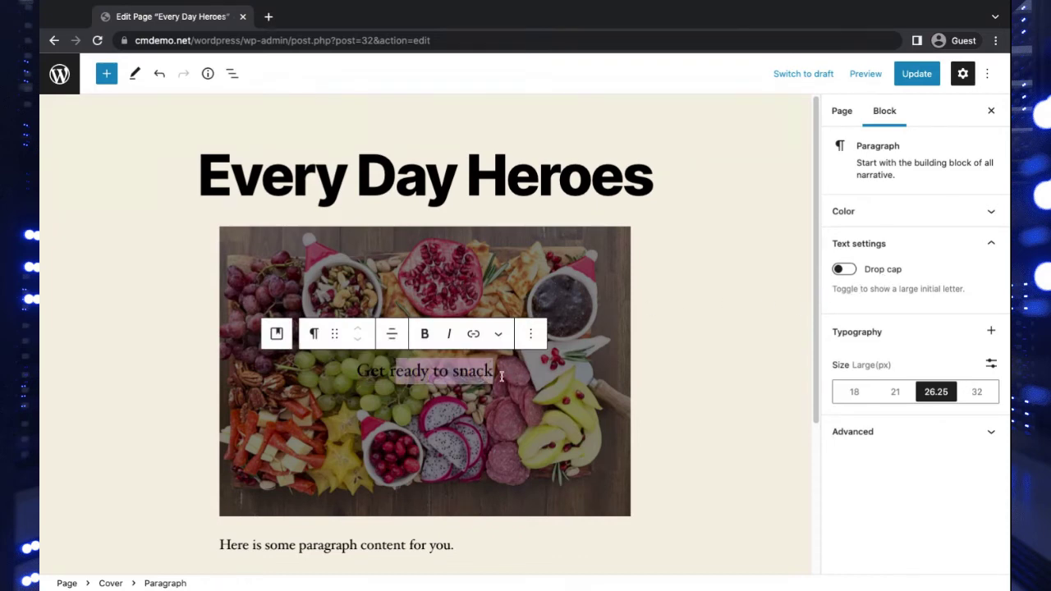
left_click(499, 334)
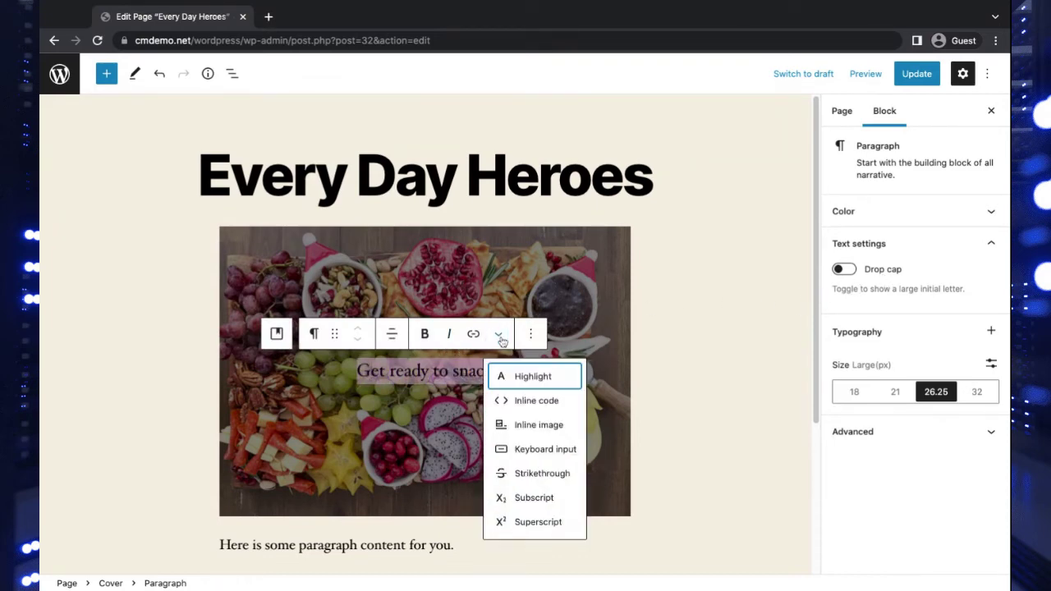
left_click(573, 375)
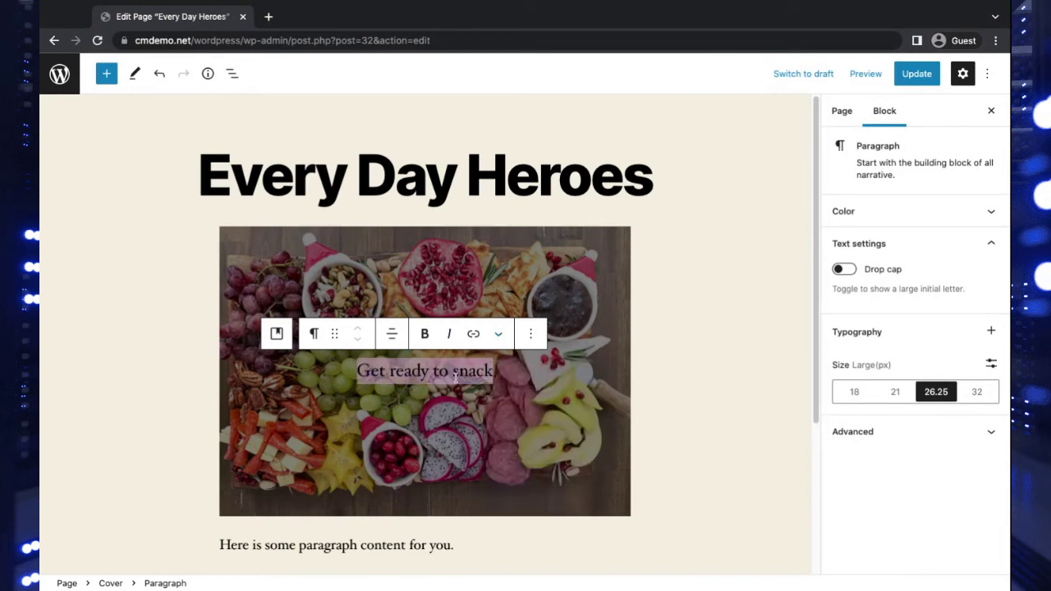
- Try several text colors on the cover paragraph, including custom blue #0b0dbc, and settle on the theme color #f5efe0
left_click(908, 213)
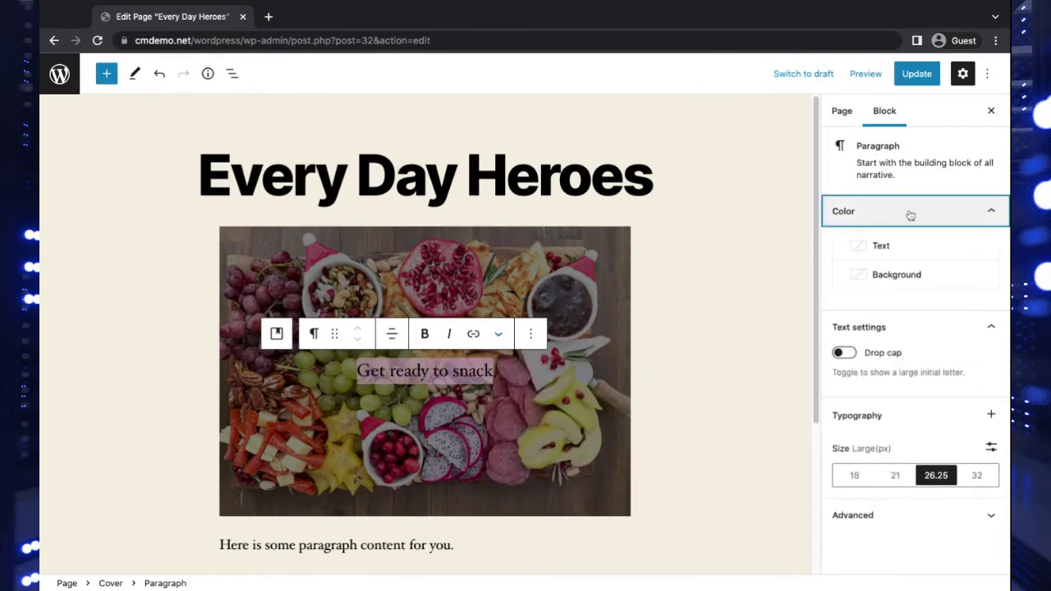
left_click(910, 247)
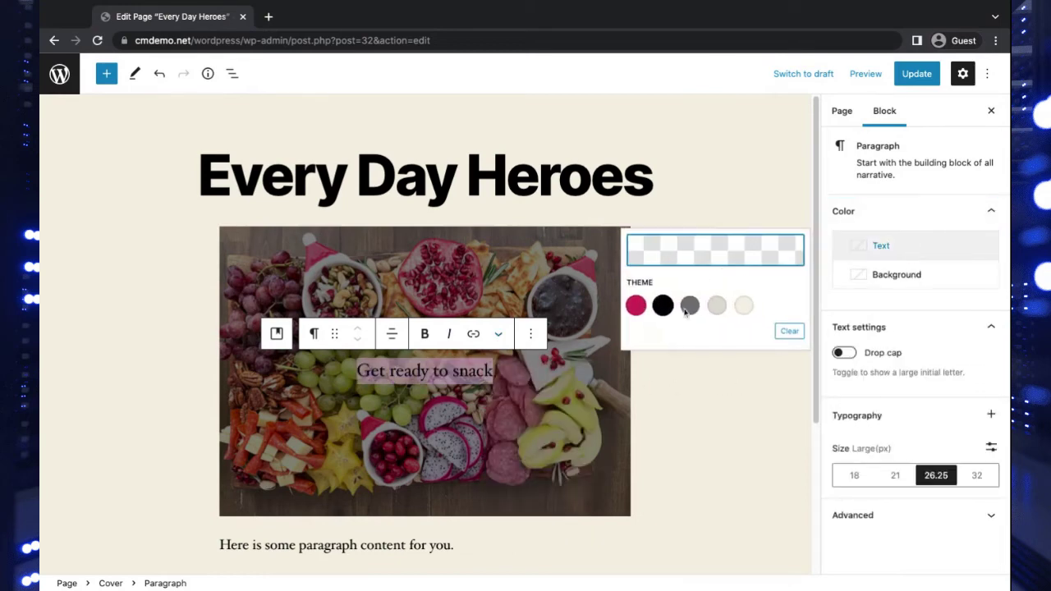
left_click(716, 247)
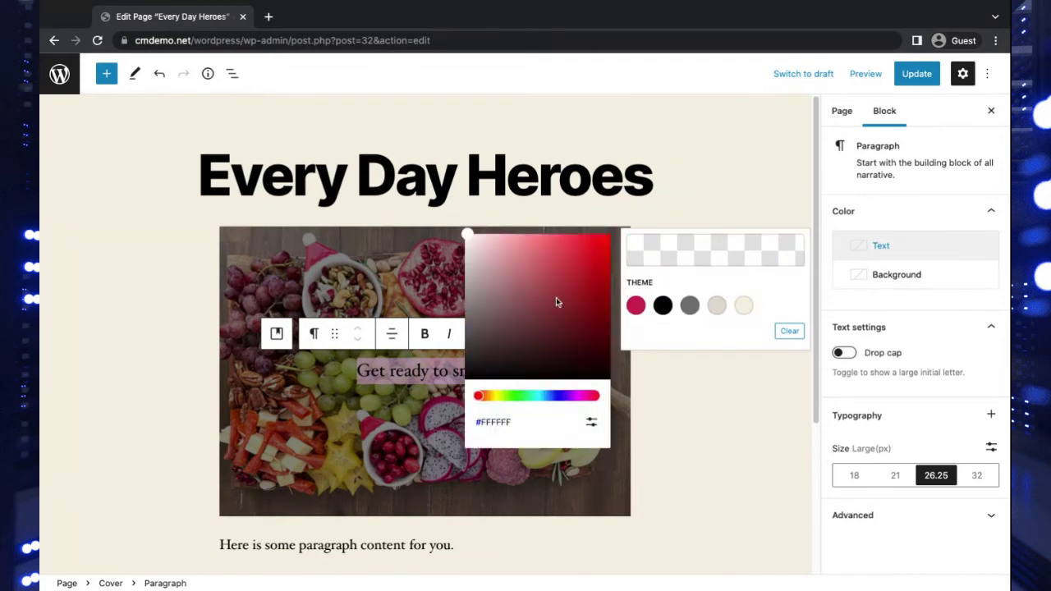
left_click_drag(562, 304, 599, 272)
left_click_drag(478, 396, 556, 396)
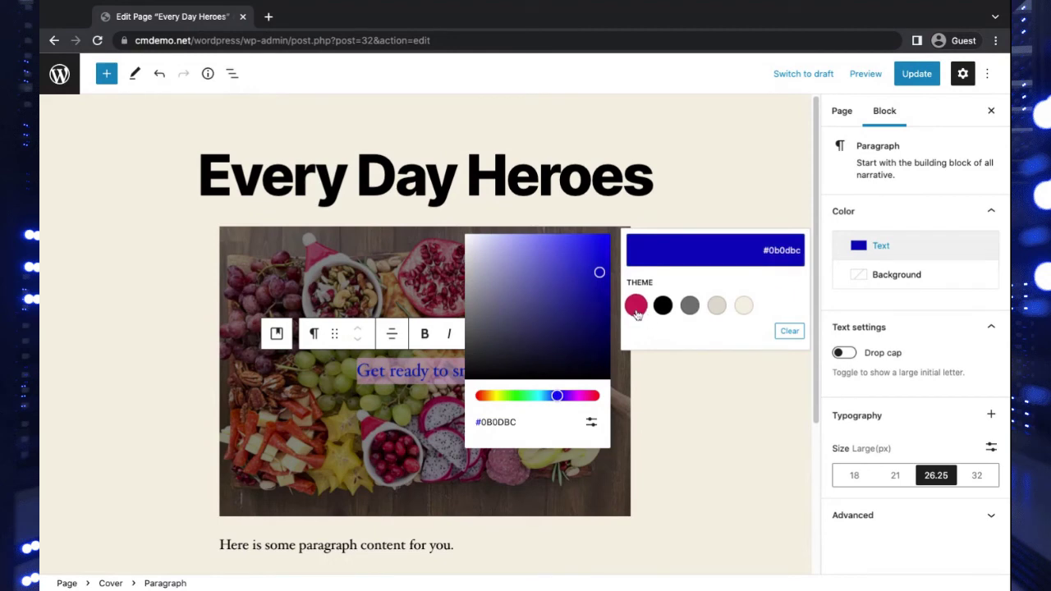
left_click(636, 307)
left_click(690, 307)
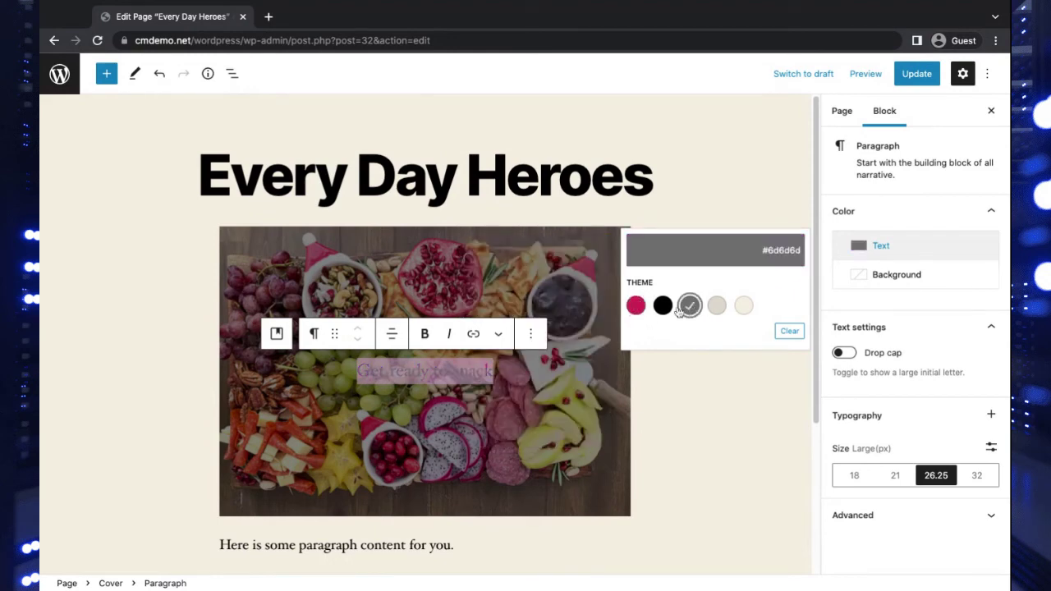
left_click(666, 309)
left_click(716, 308)
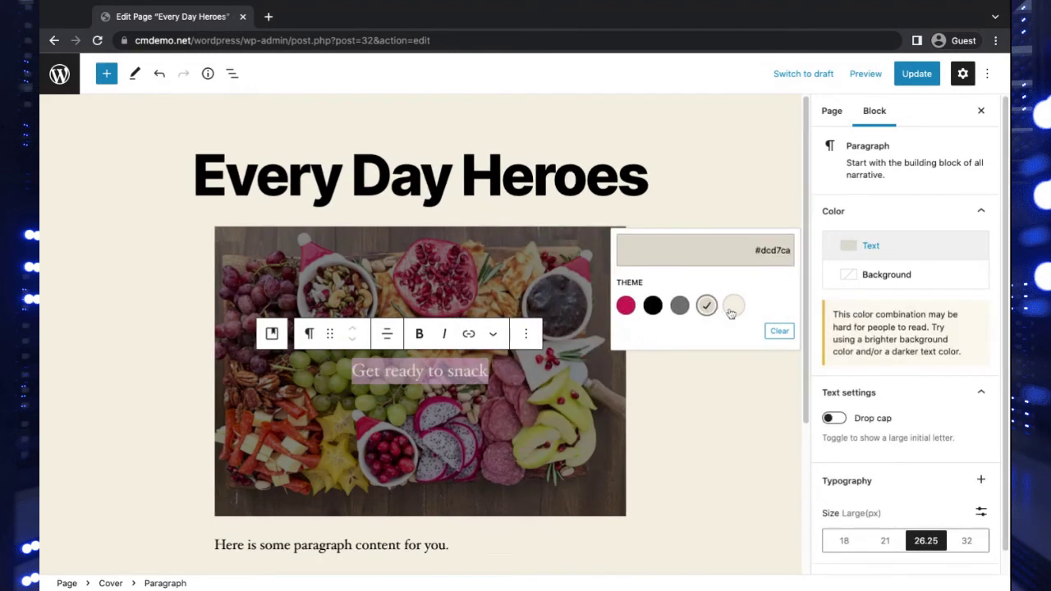
left_click(734, 307)
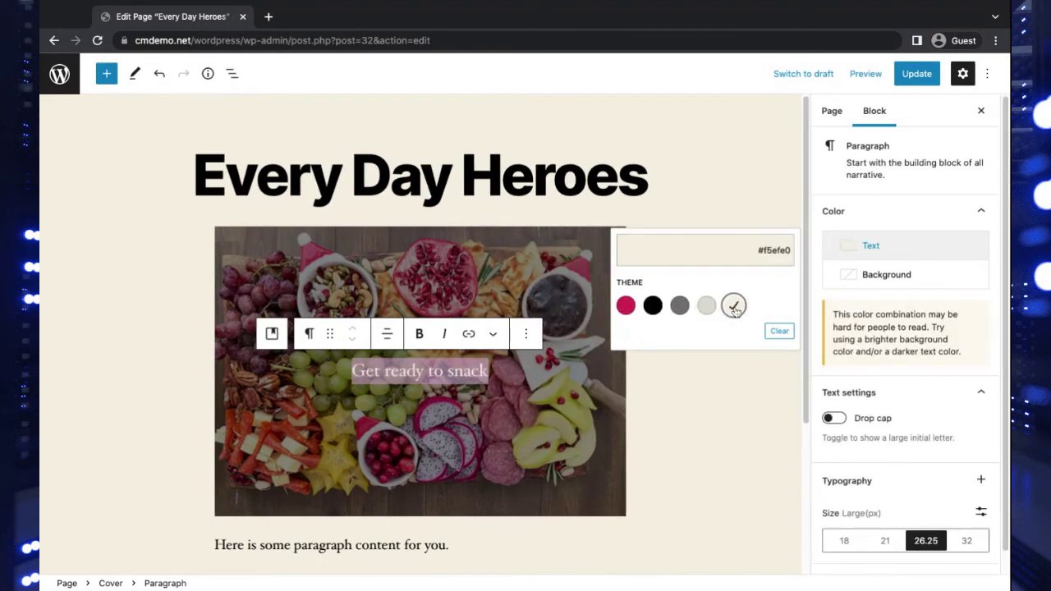
- Try theme background colors on the cover paragraph and set a custom teal background, #84b0b3
left_click(923, 281)
left_click(687, 337)
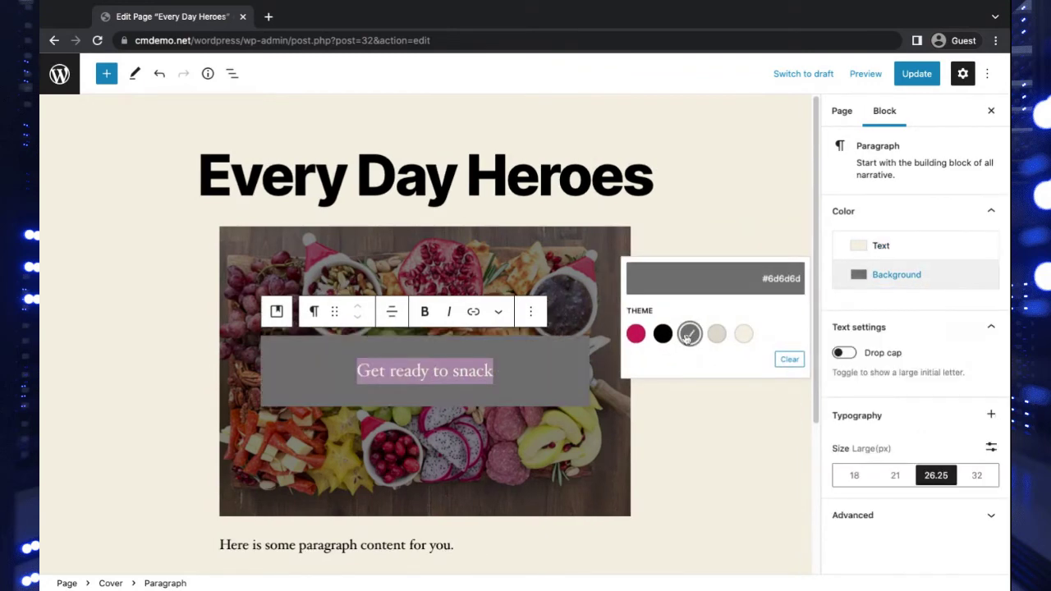
left_click(716, 333)
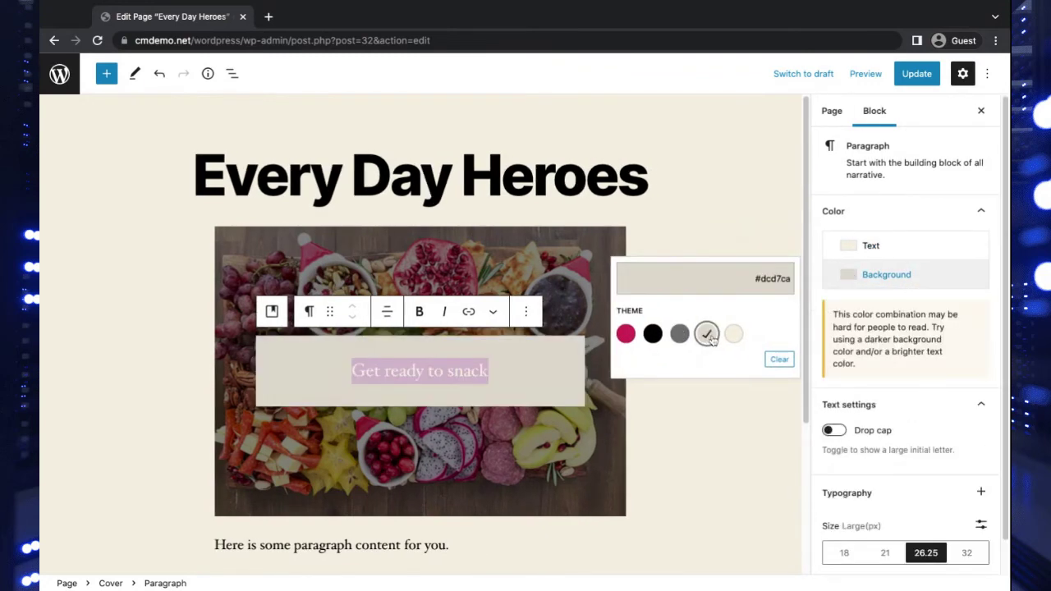
left_click(757, 289)
left_click_drag(465, 310, 493, 306)
left_click(524, 426)
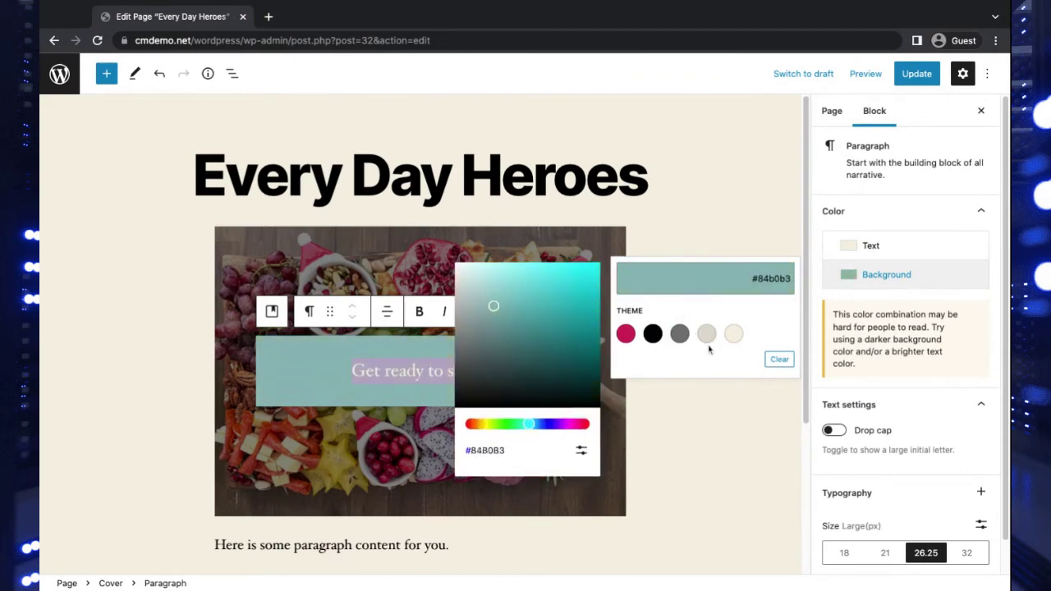
left_click(642, 366)
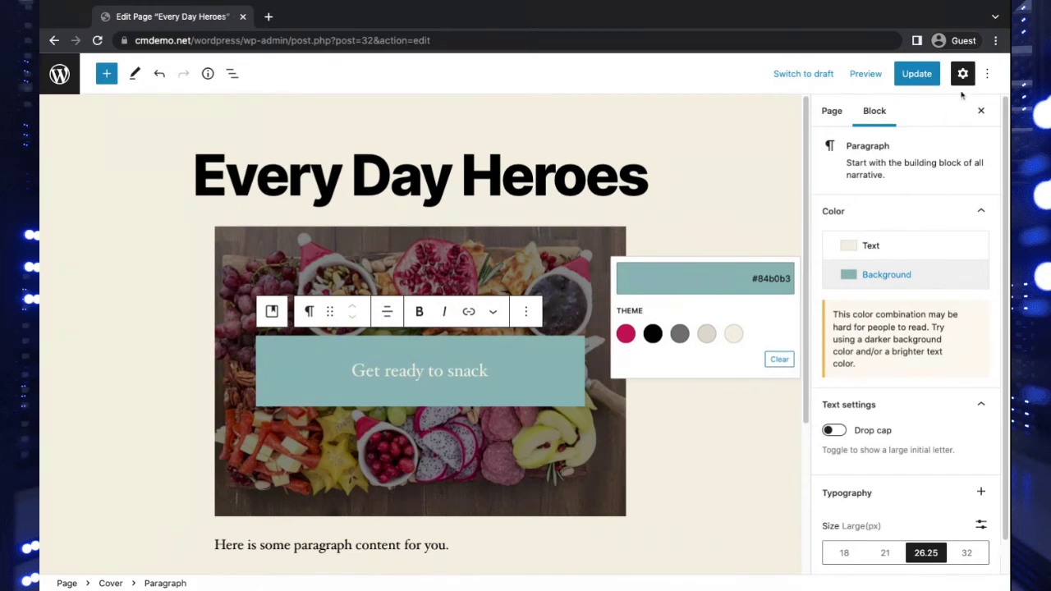
- Update the Every Day Heroes page and open its live version to examine how the cover block displays
left_click(670, 176)
left_click(897, 73)
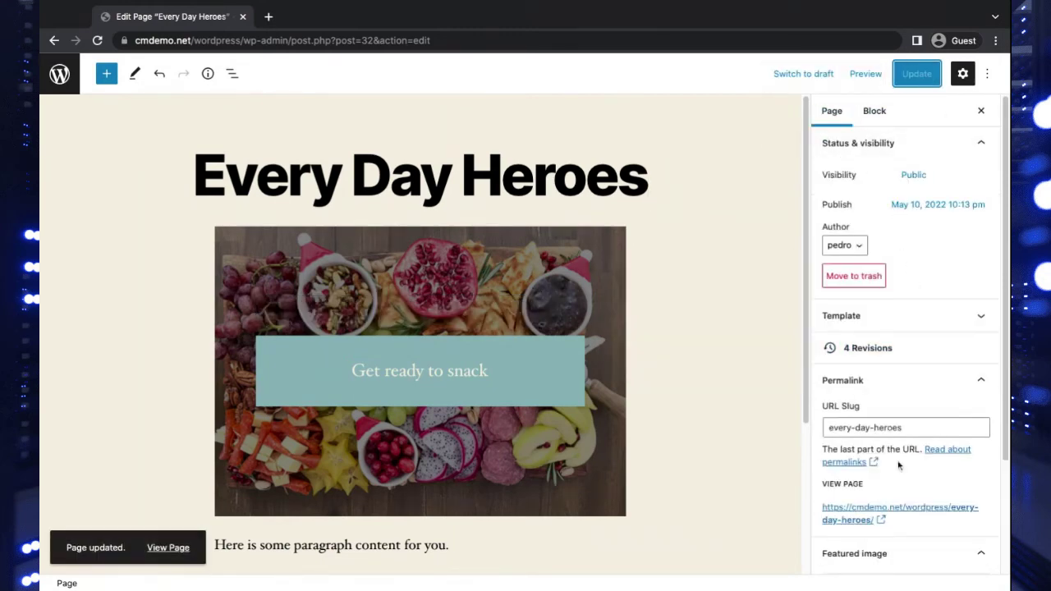
left_click(846, 517)
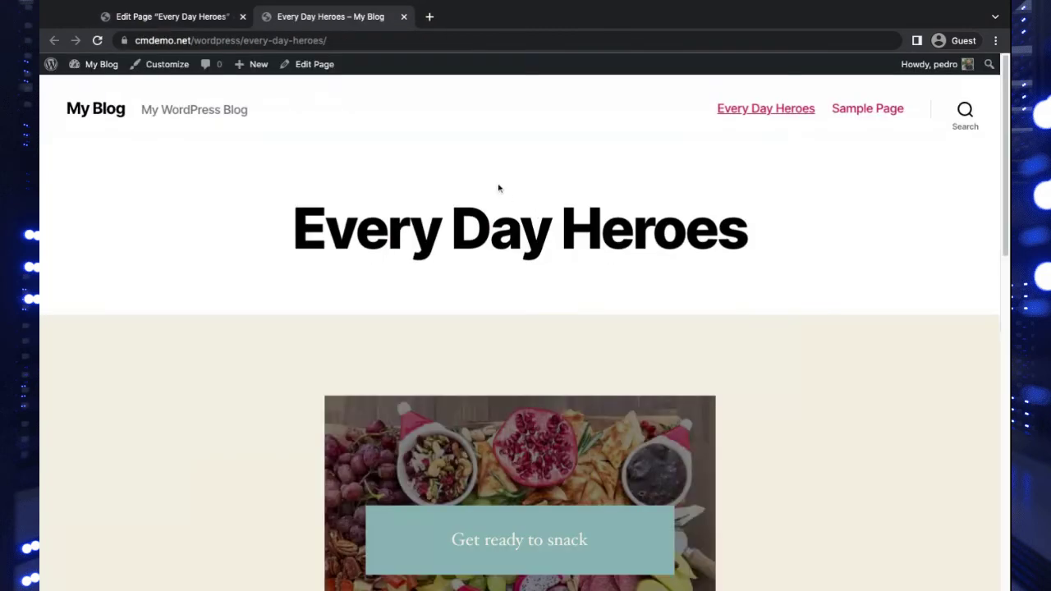
scroll(489, 212, "down", 2)
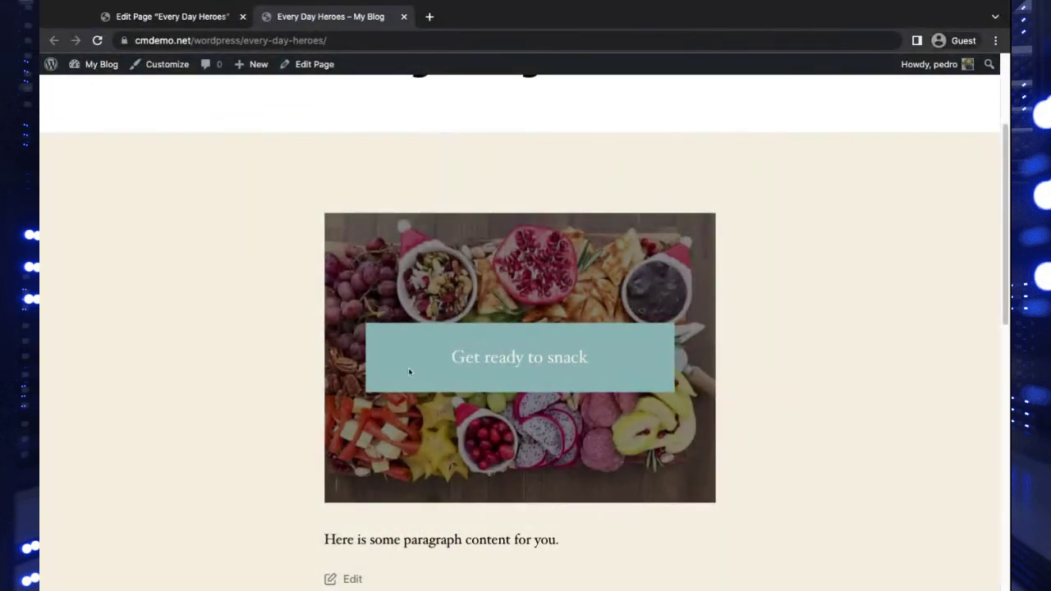
scroll(629, 354, "up", 3)
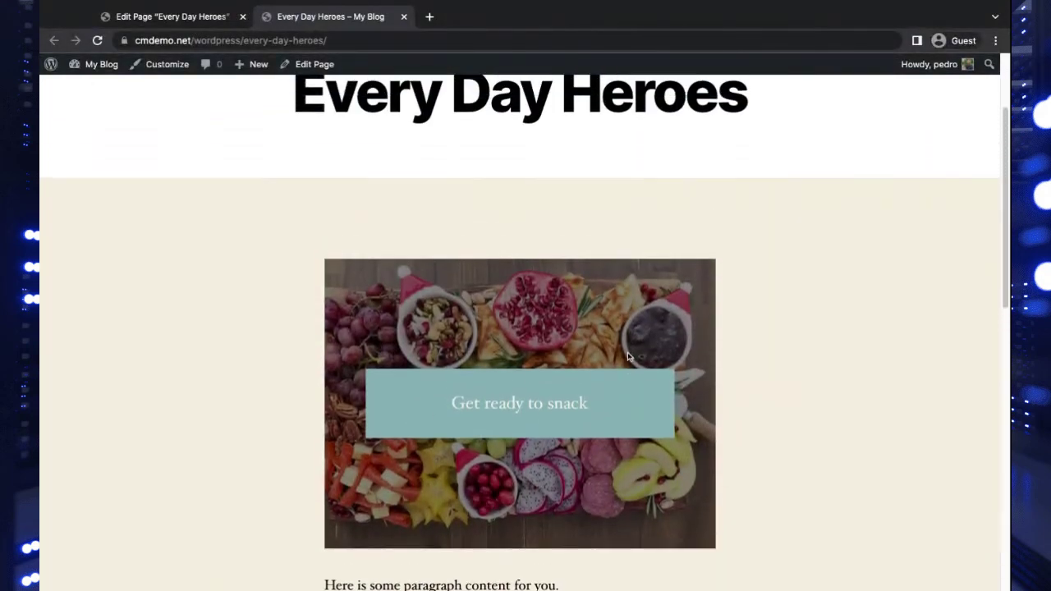
scroll(629, 356, "down", 3)
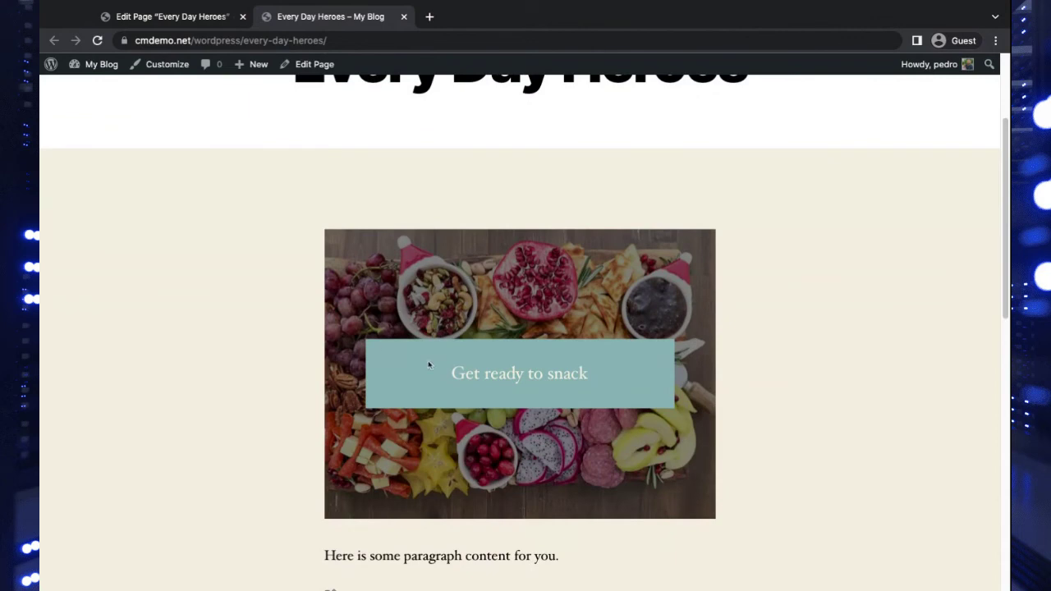